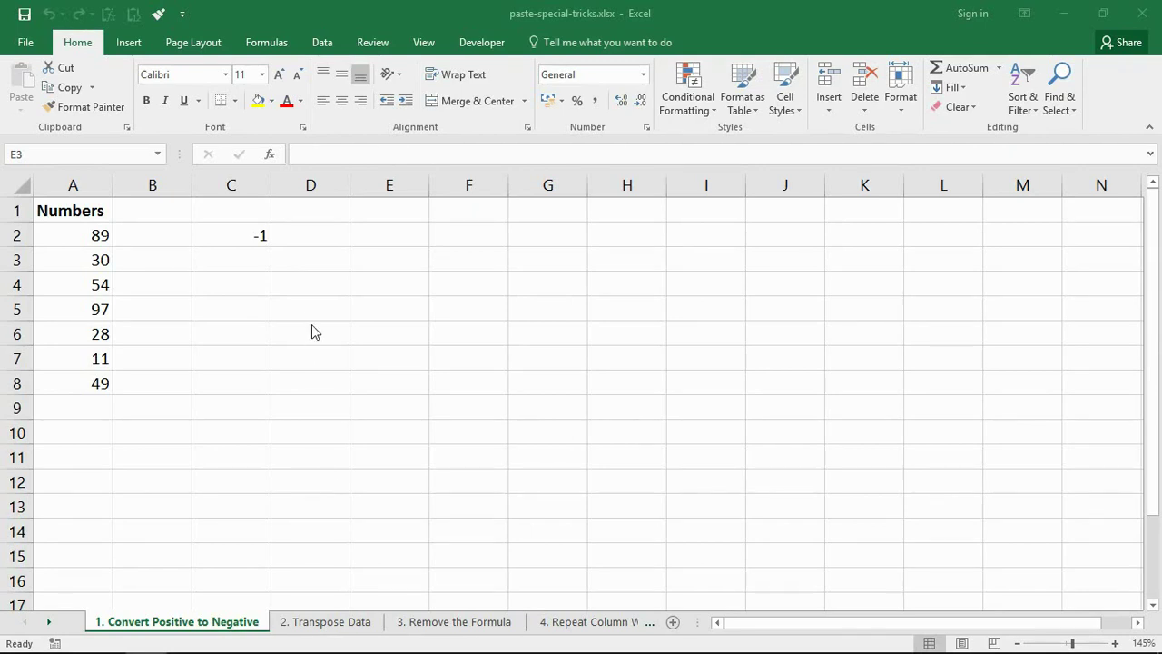
# - Copy the -1 in cell C2
pyautogui.click(251, 238)
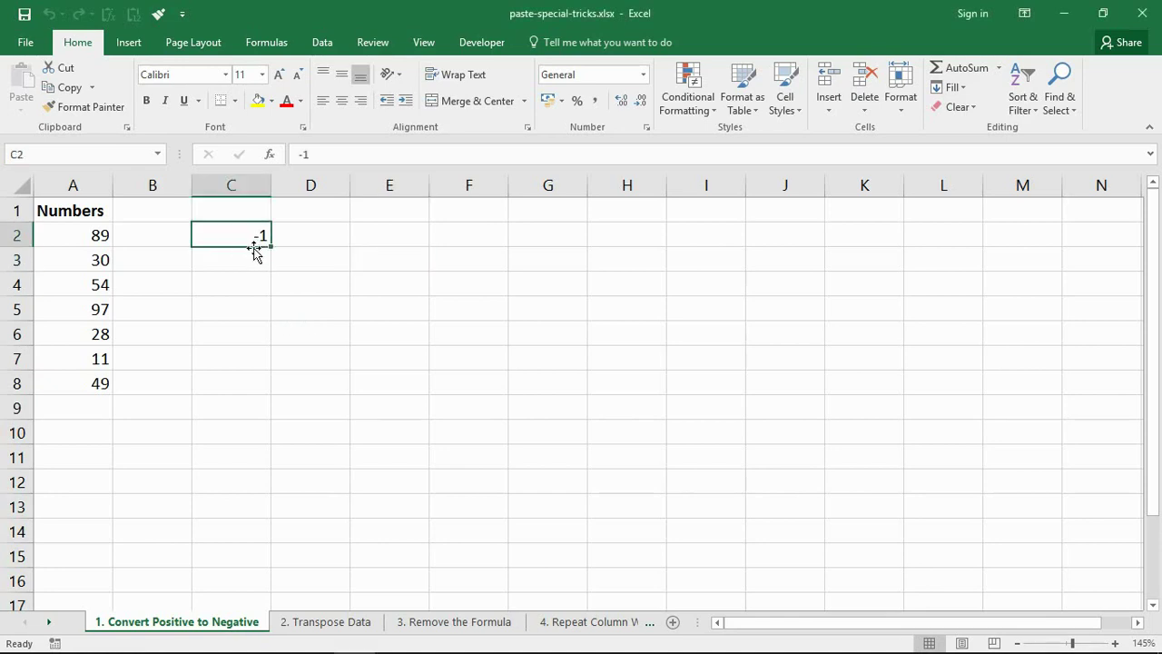
pyautogui.rightClick(249, 236)
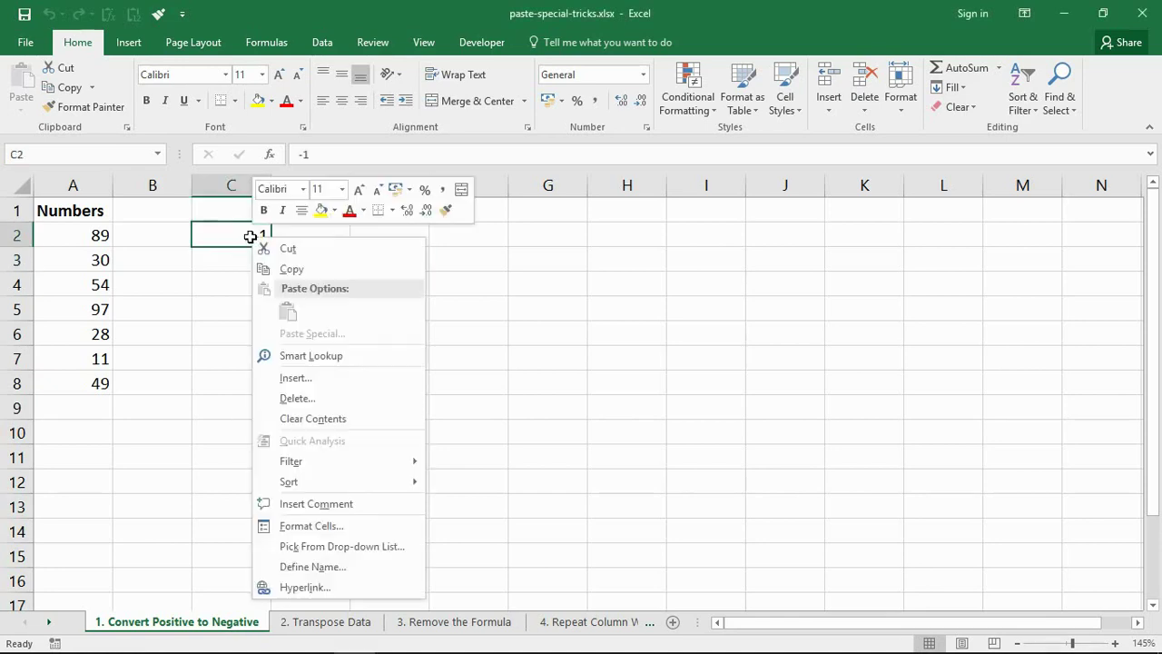
pyautogui.click(262, 269)
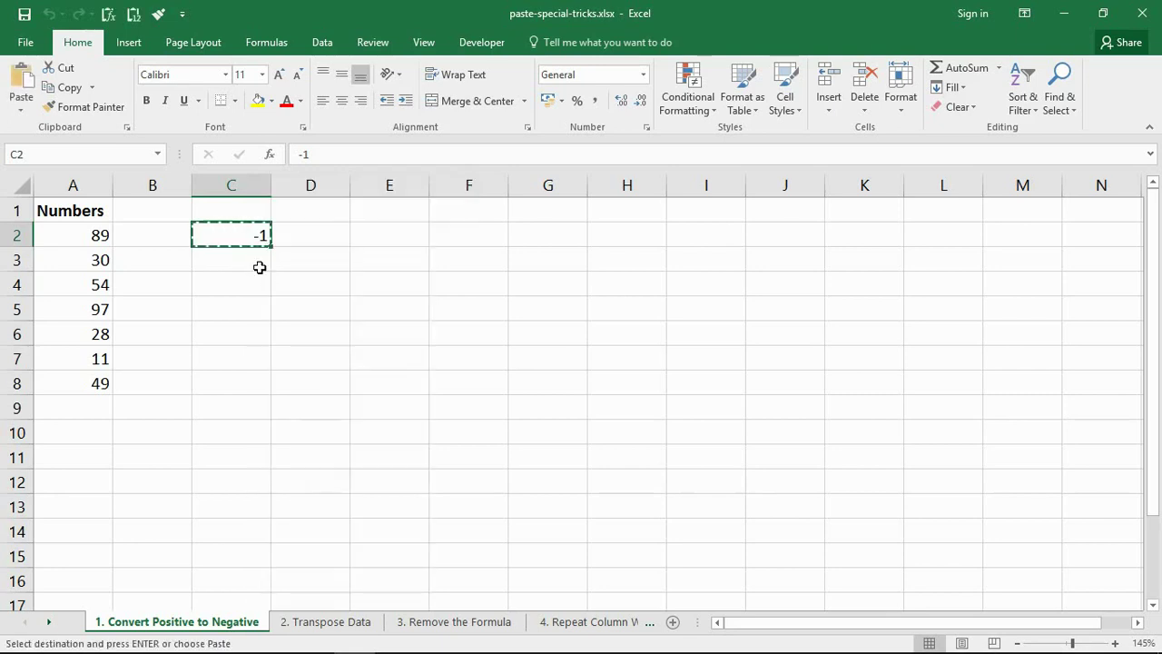
# - Paste Special the -1 onto A2:A8 as Values with Multiply, negating every number
pyautogui.click(75, 237)
pyautogui.moveTo(74, 237); pyautogui.dragTo(76, 385)
pyautogui.rightClick(95, 289)
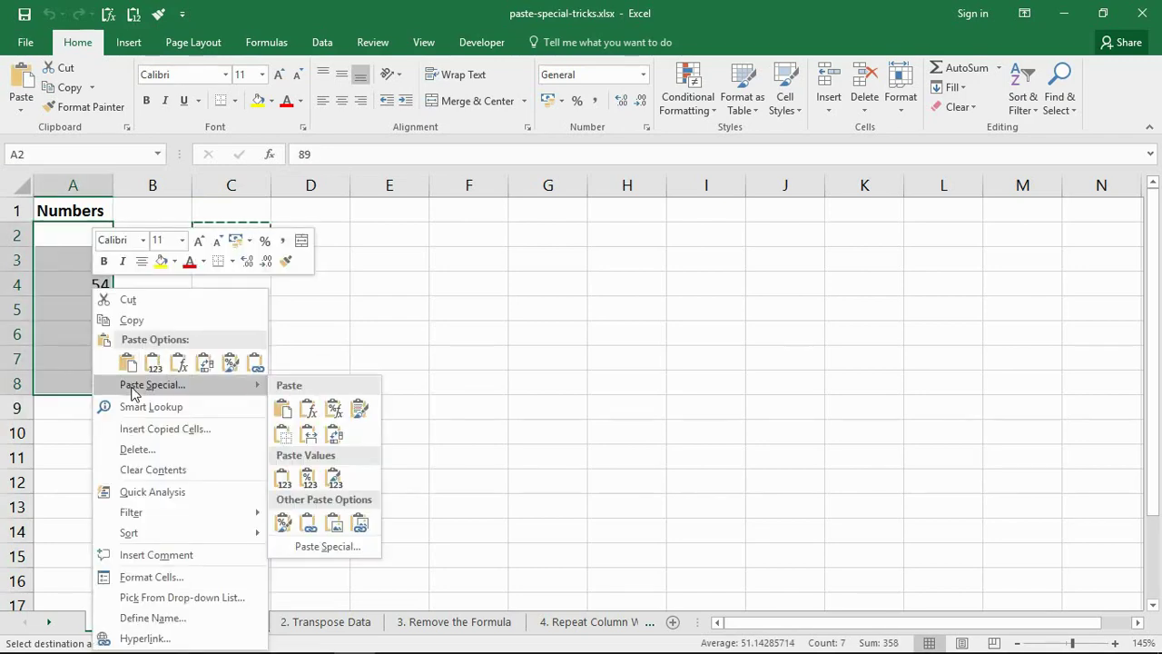
pyautogui.click(133, 391)
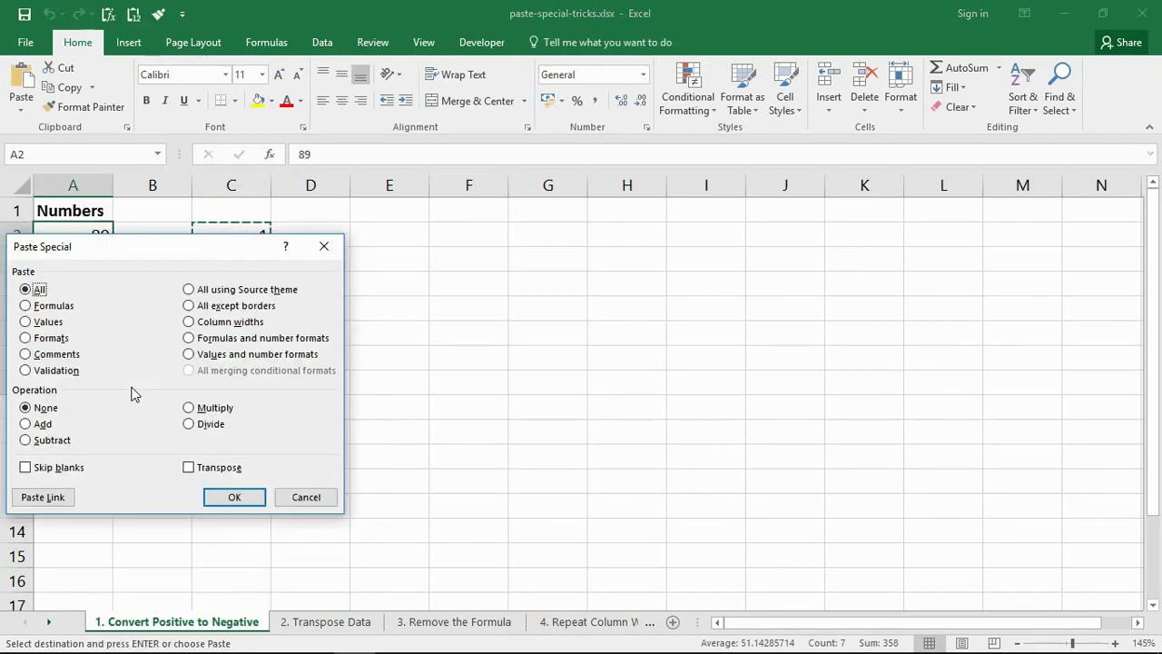
pyautogui.click(27, 324)
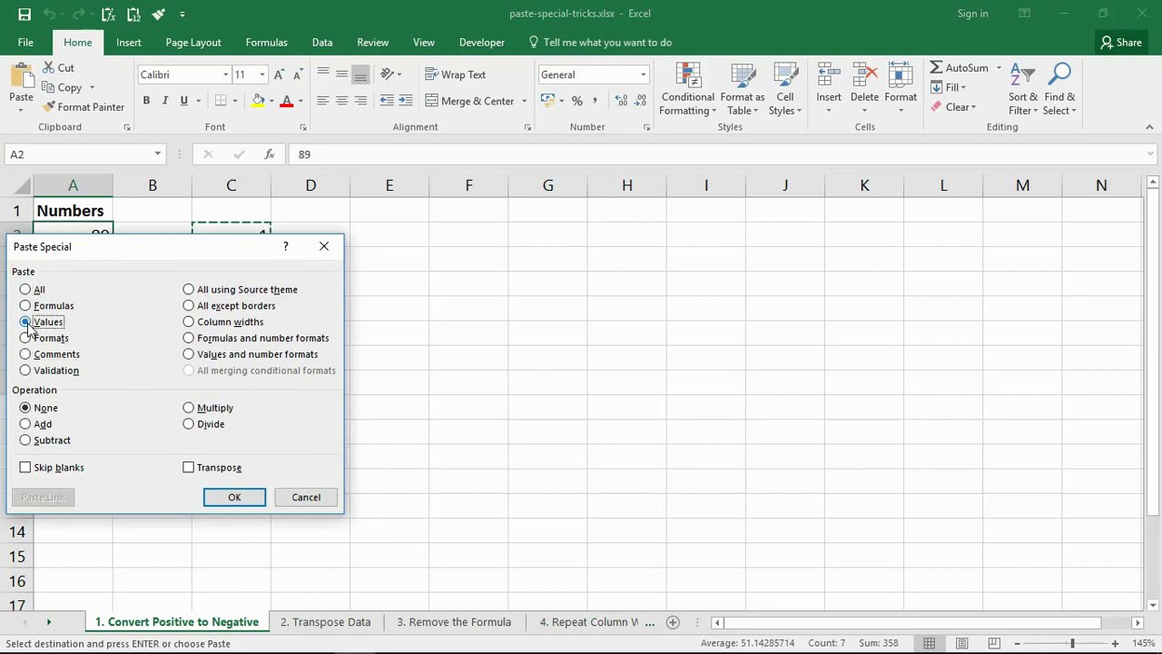
pyautogui.click(190, 407)
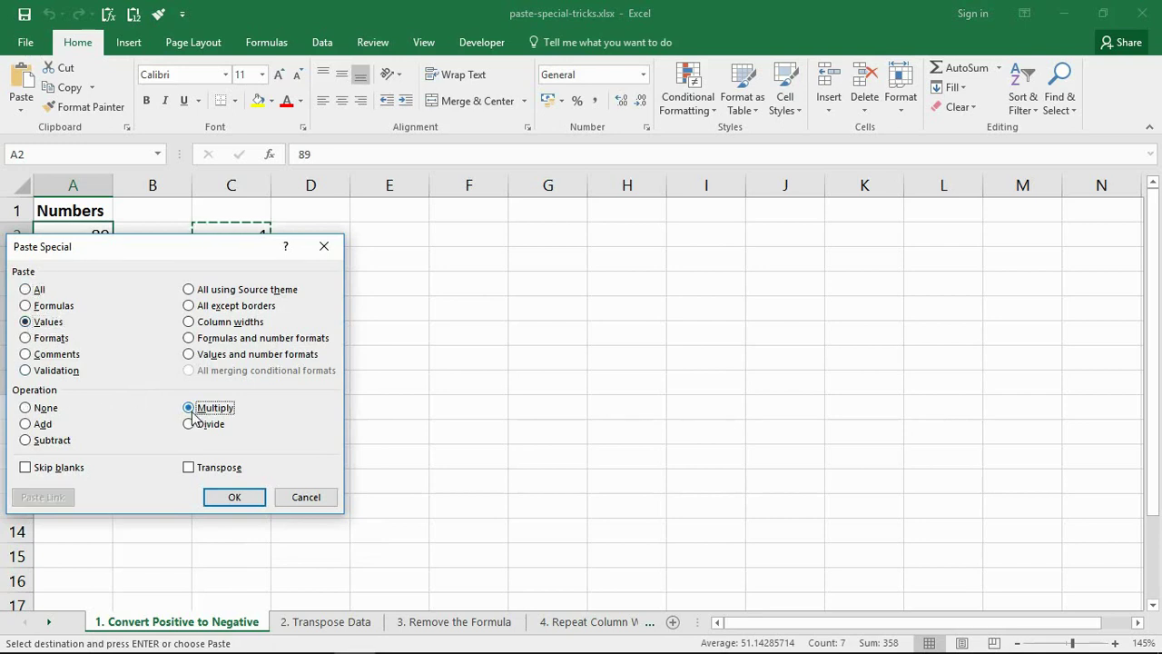
pyautogui.click(218, 502)
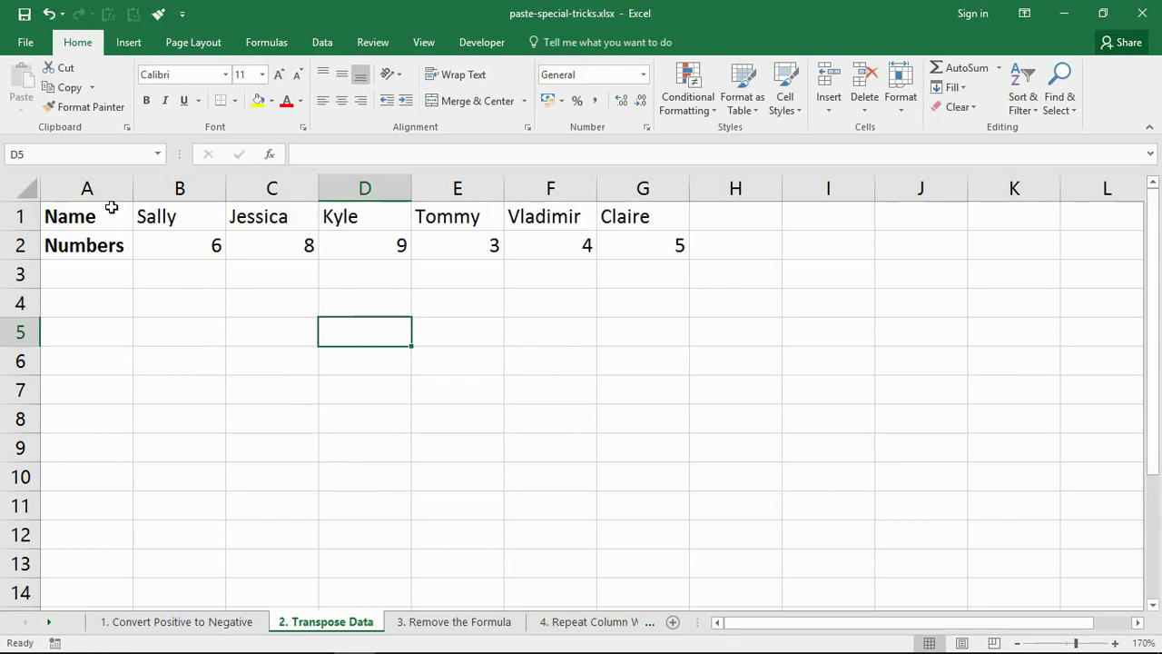
# - Copy the Name and Numbers table A1:G2
pyautogui.moveTo(112, 206); pyautogui.dragTo(645, 210)
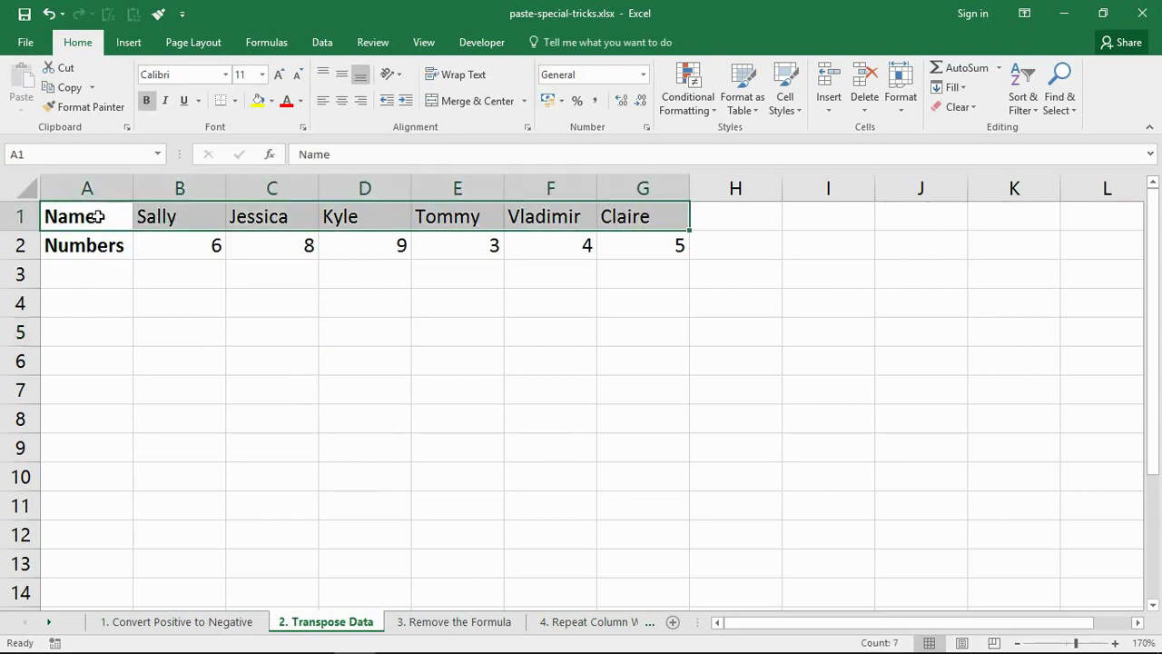
pyautogui.moveTo(95, 218); pyautogui.dragTo(100, 246)
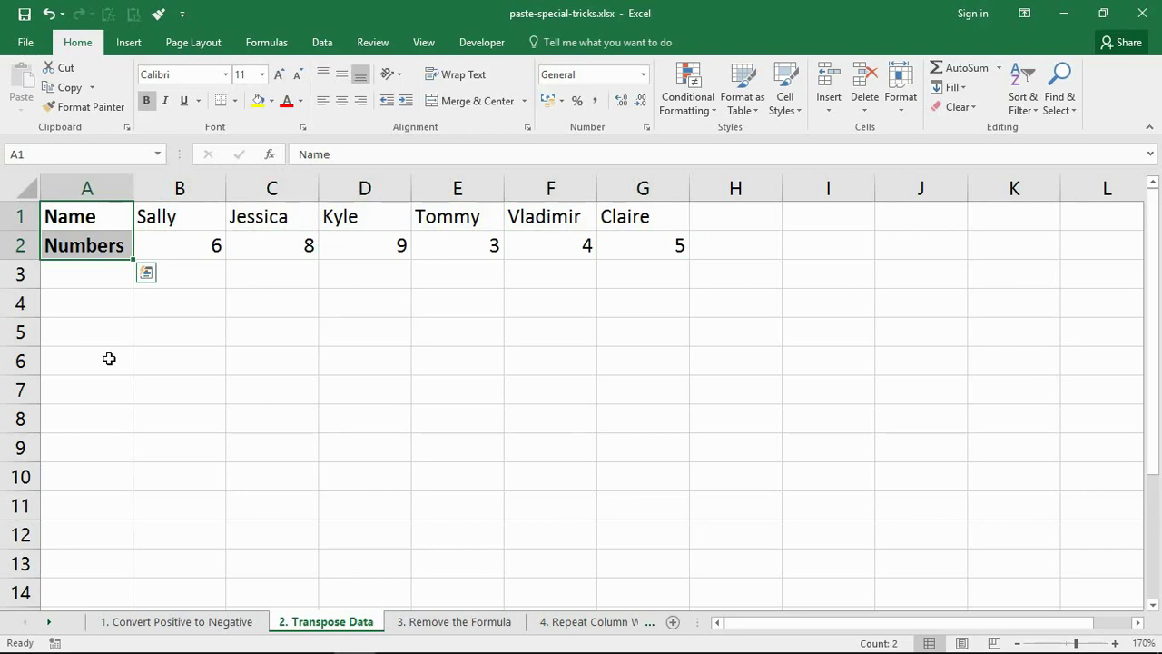
pyautogui.moveTo(127, 222); pyautogui.dragTo(677, 243)
pyautogui.rightClick(541, 238)
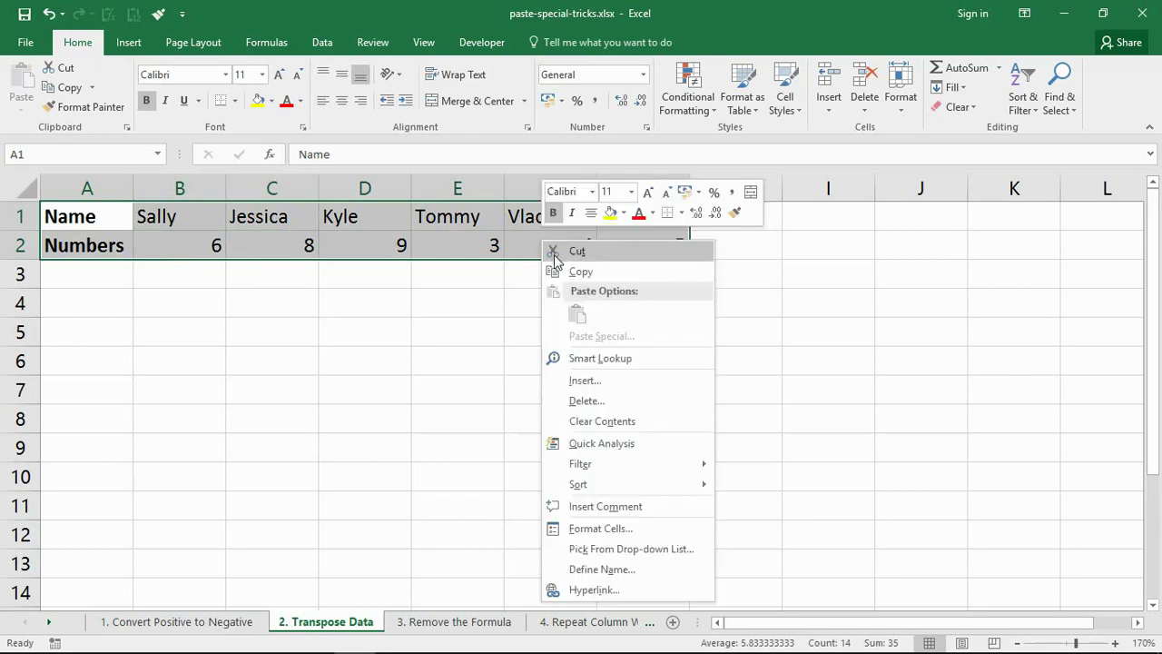
pyautogui.click(580, 272)
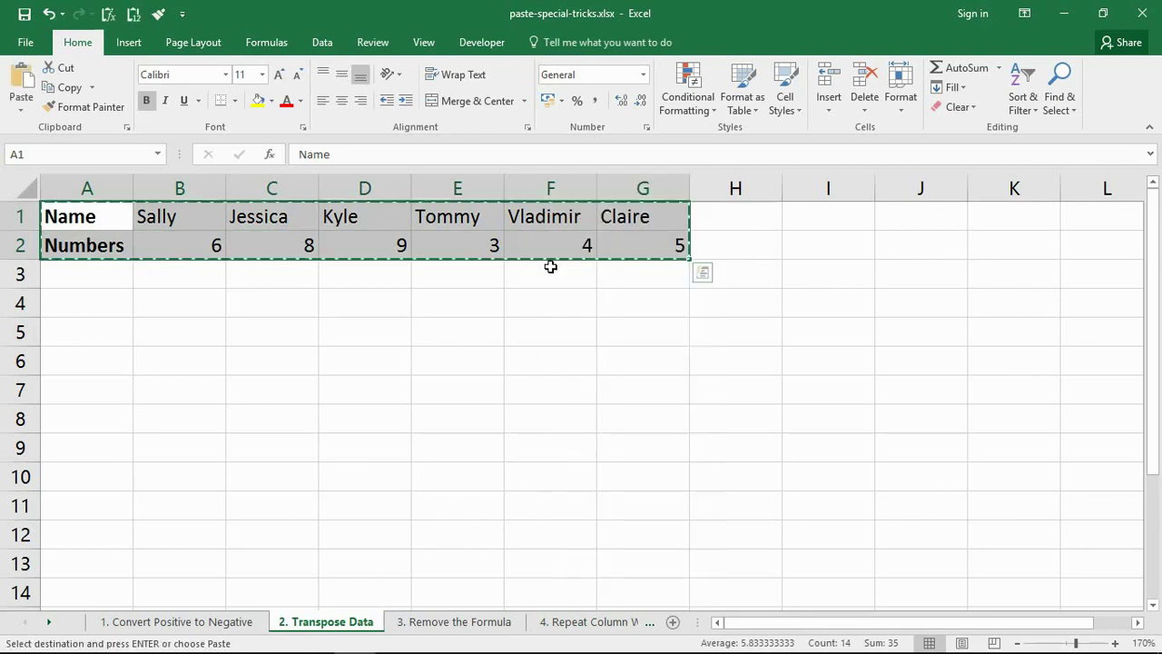
# - Paste the table transposed at A4, then delete the original rows 1–3
pyautogui.click(96, 315)
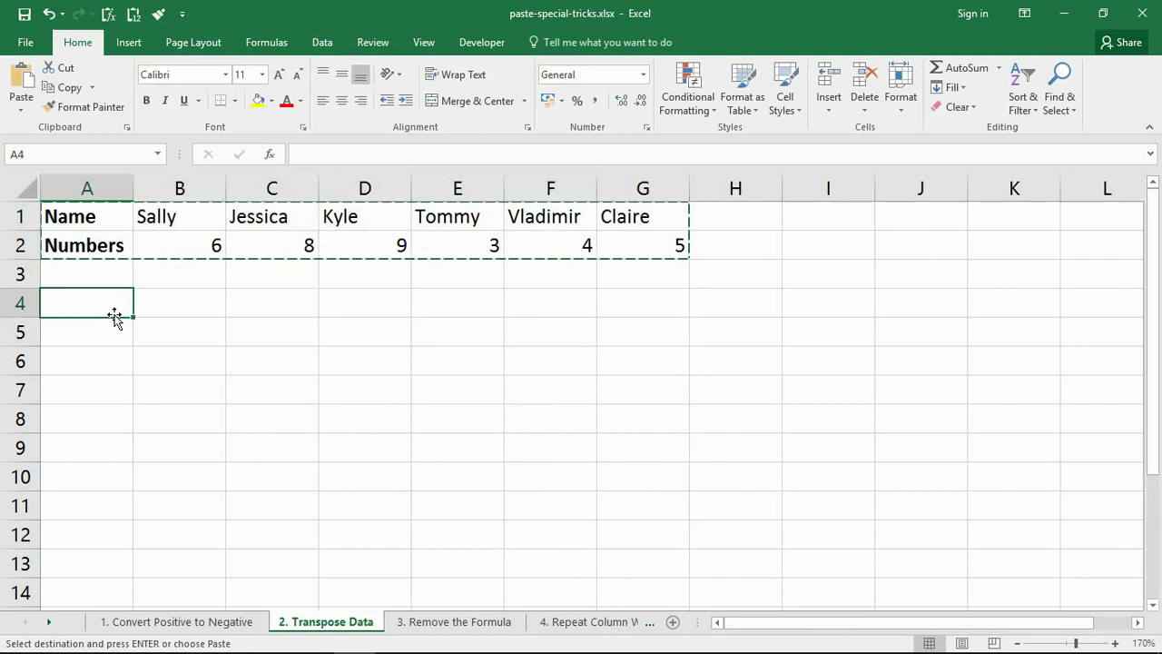
pyautogui.rightClick(117, 305)
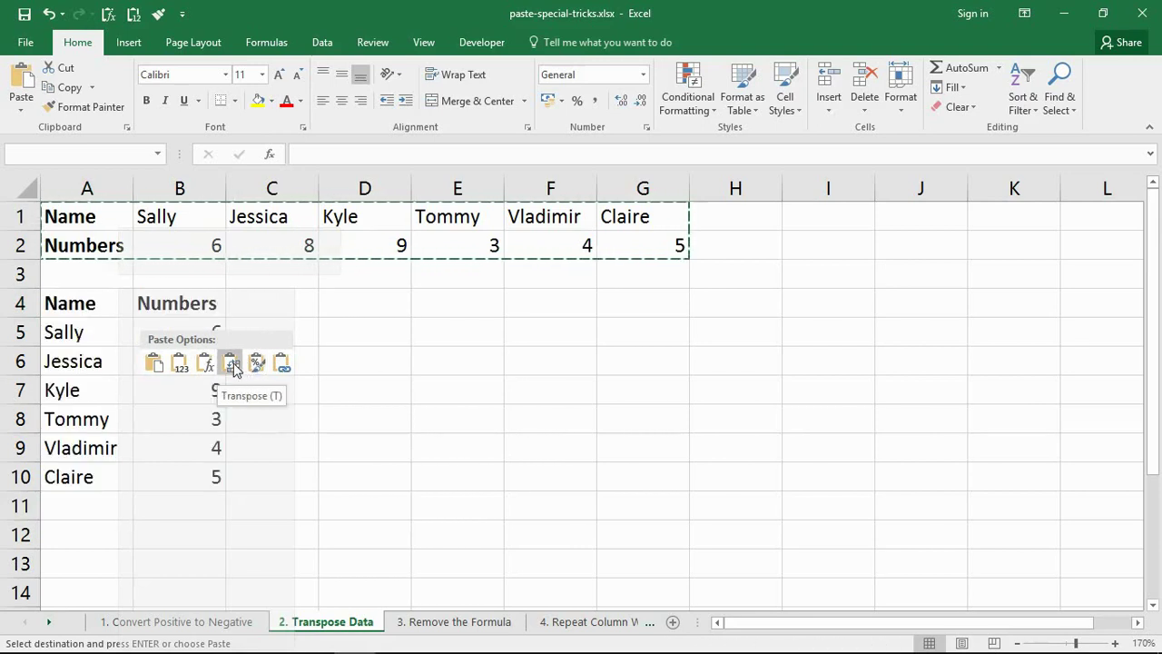
pyautogui.click(232, 364)
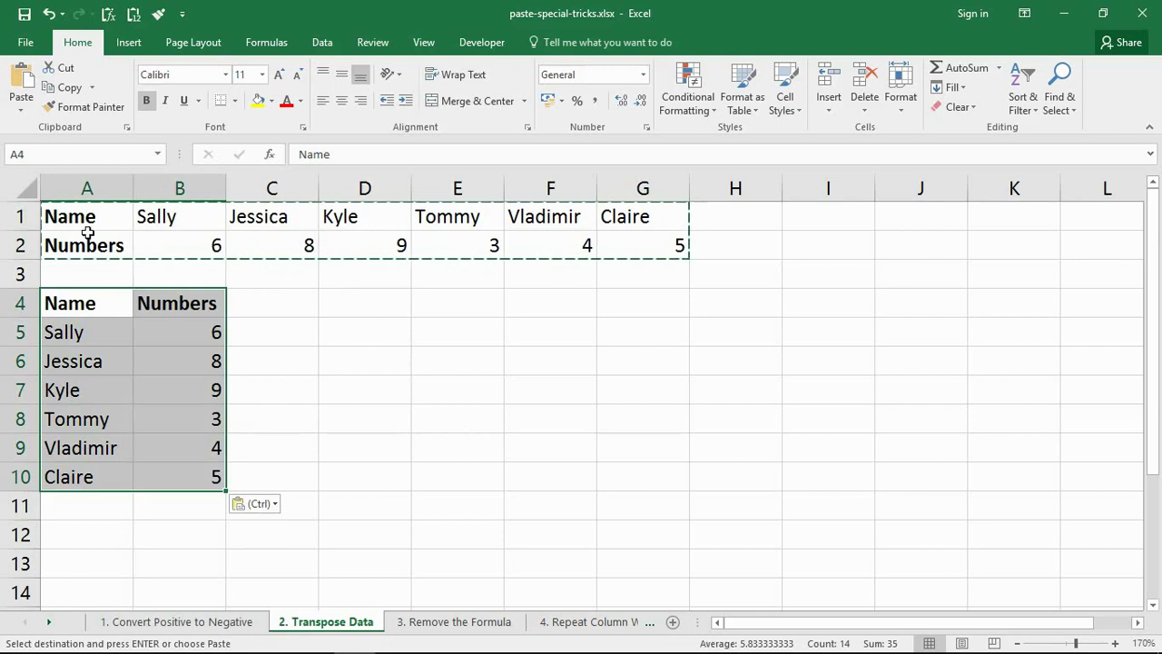
pyautogui.moveTo(20, 215); pyautogui.dragTo(21, 272)
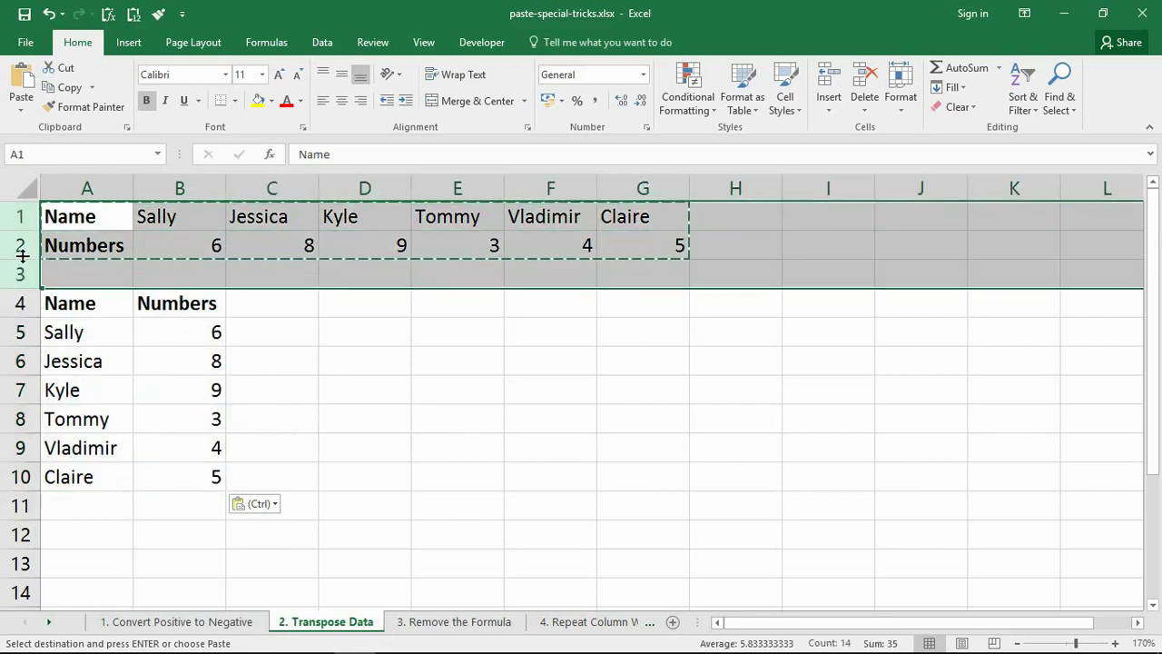
pyautogui.rightClick(21, 245)
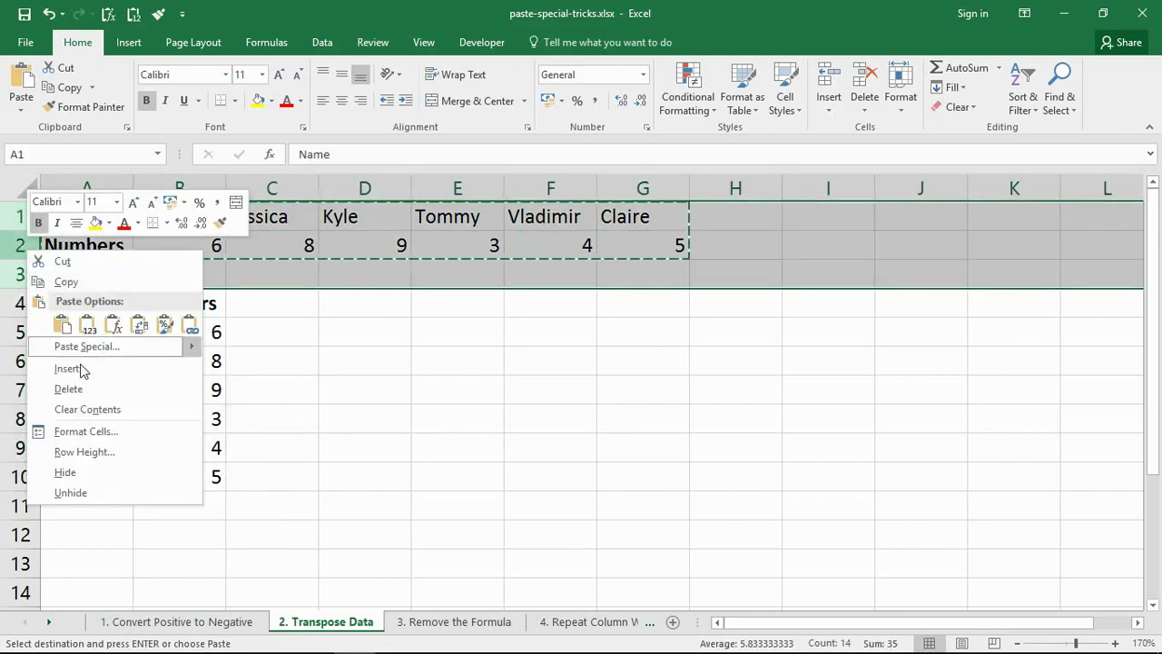
pyautogui.click(68, 388)
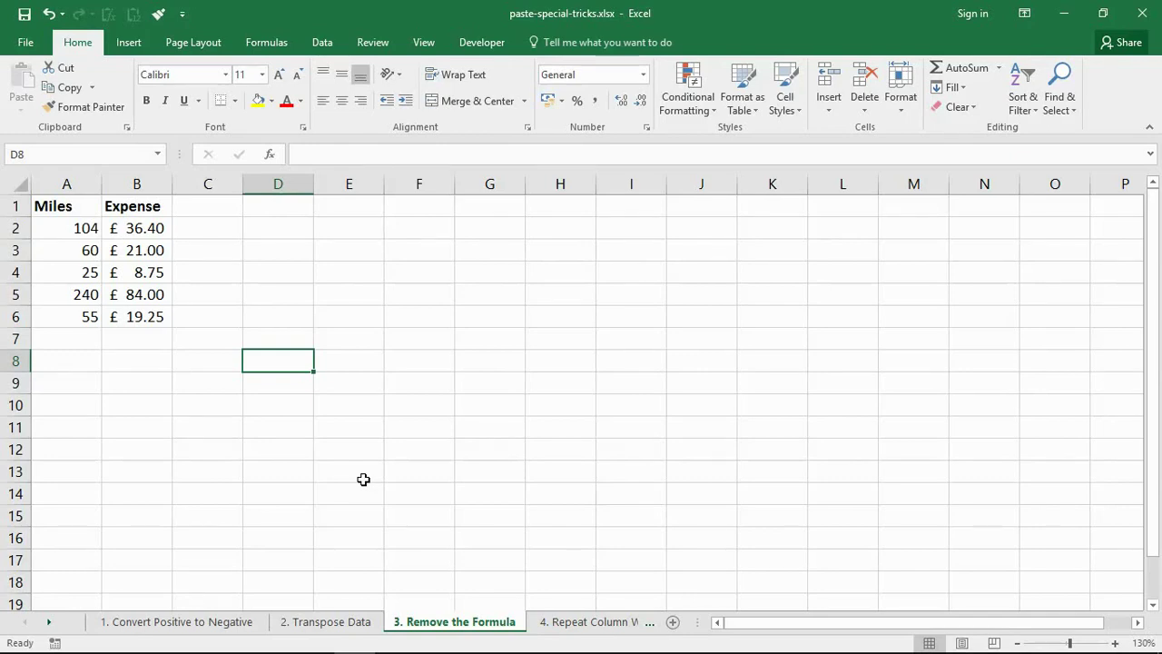
# - Copy the Expense formula cells B2:B6
pyautogui.moveTo(155, 231); pyautogui.dragTo(156, 312)
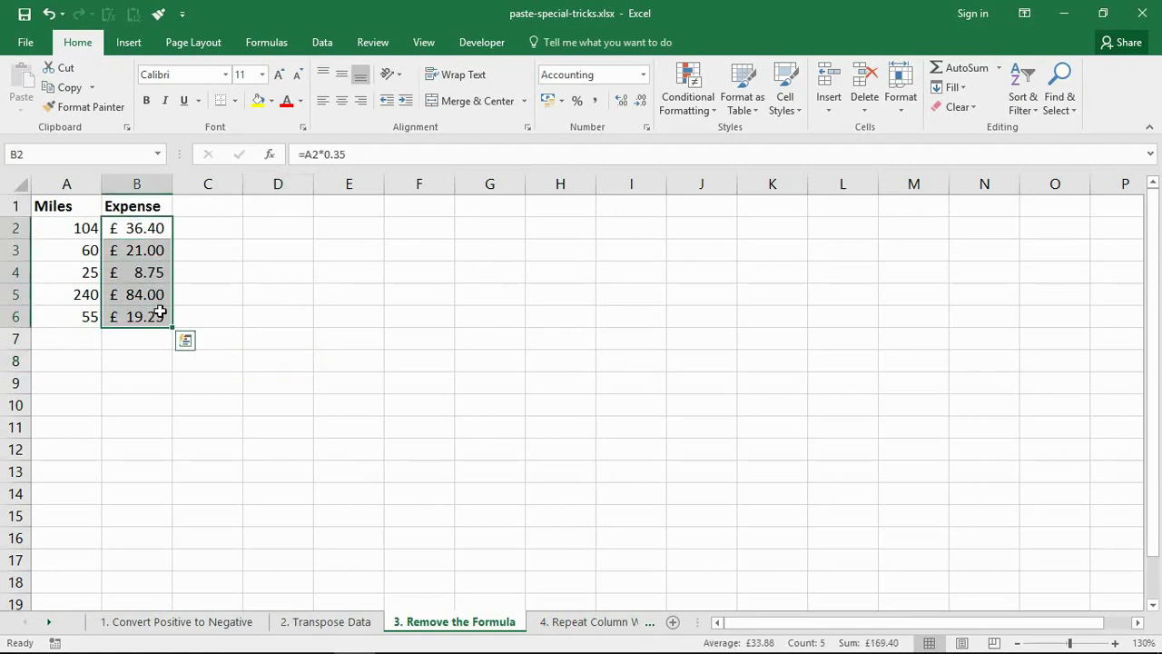
pyautogui.click(192, 254)
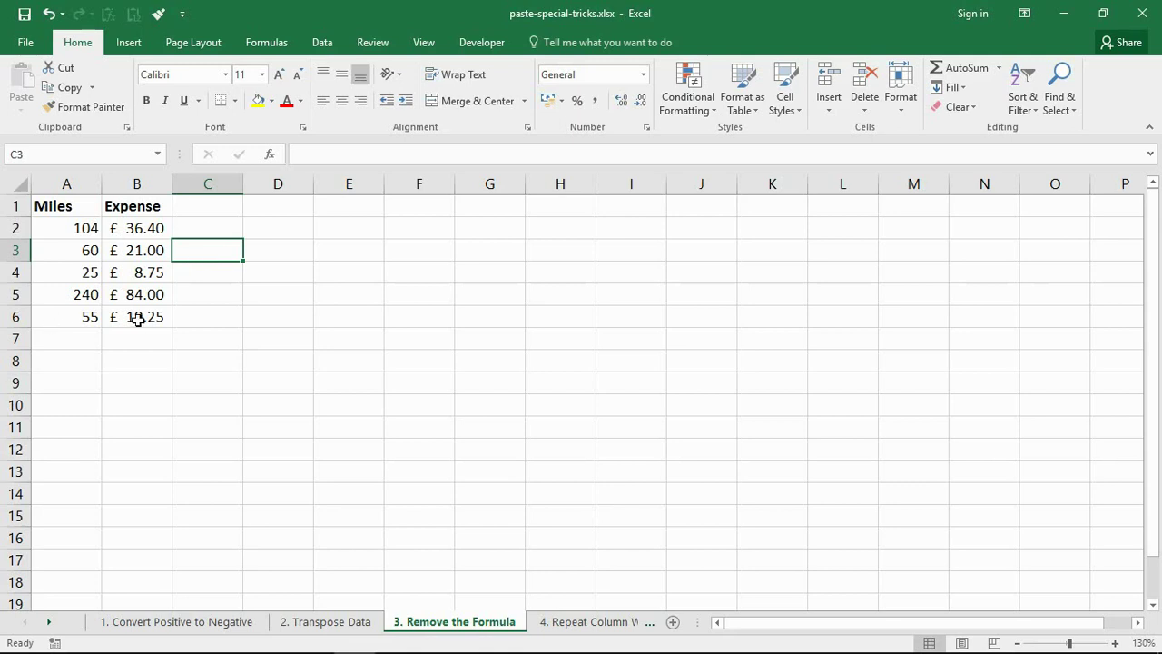
pyautogui.click(134, 228)
pyautogui.moveTo(134, 228); pyautogui.dragTo(133, 308)
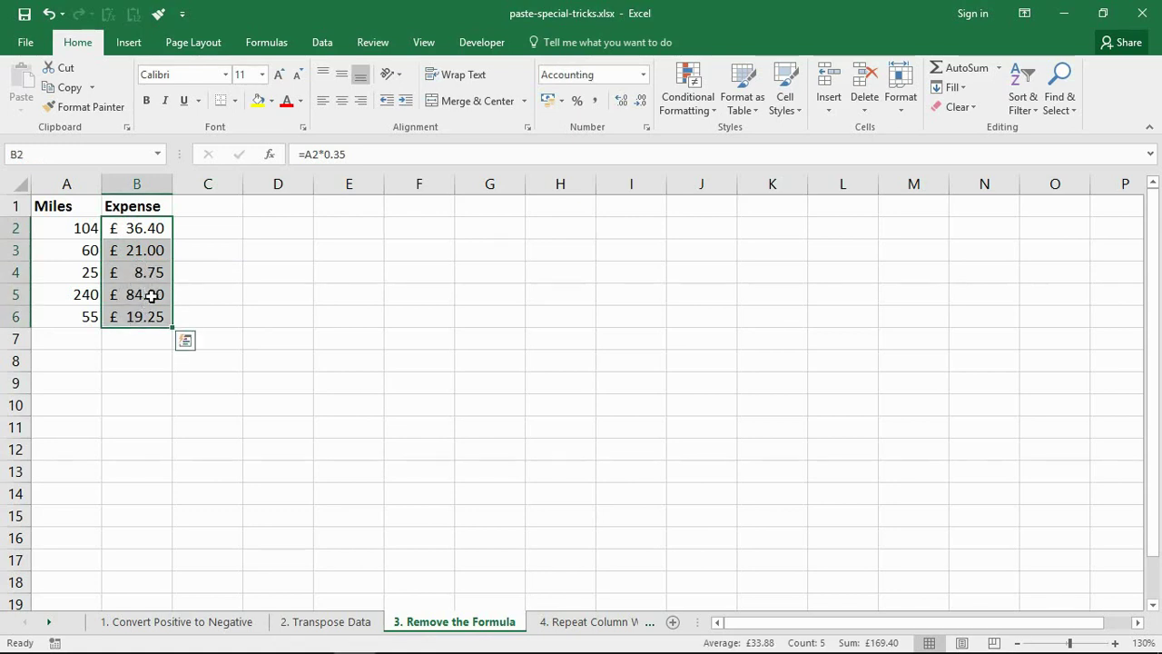
pyautogui.rightClick(152, 273)
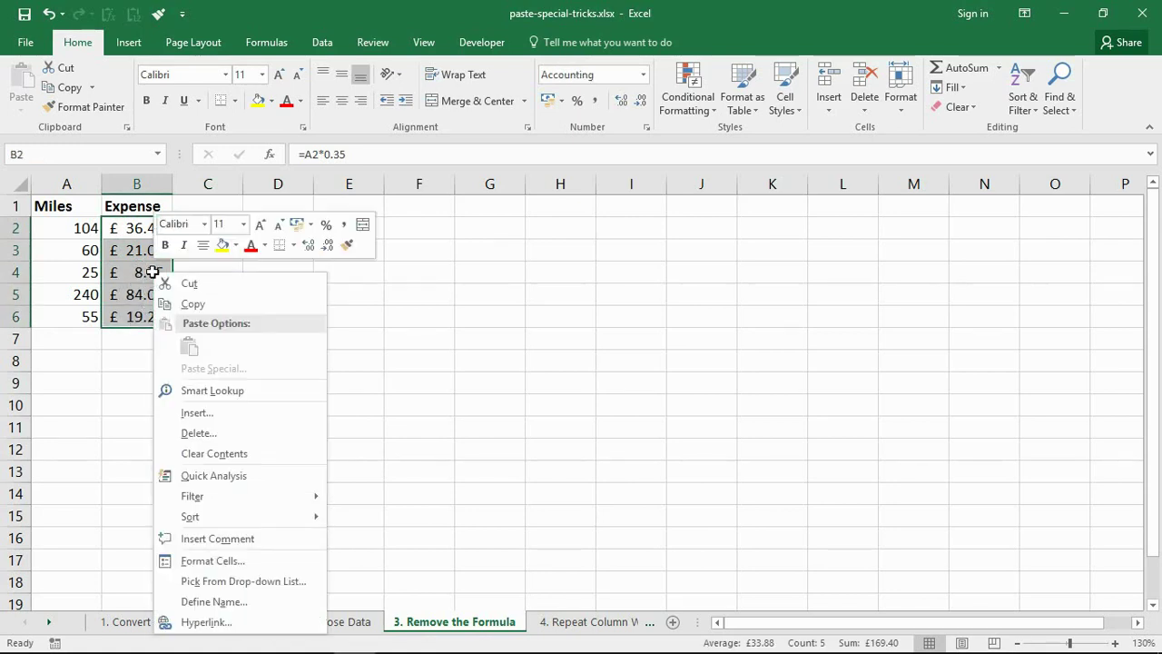
pyautogui.click(162, 303)
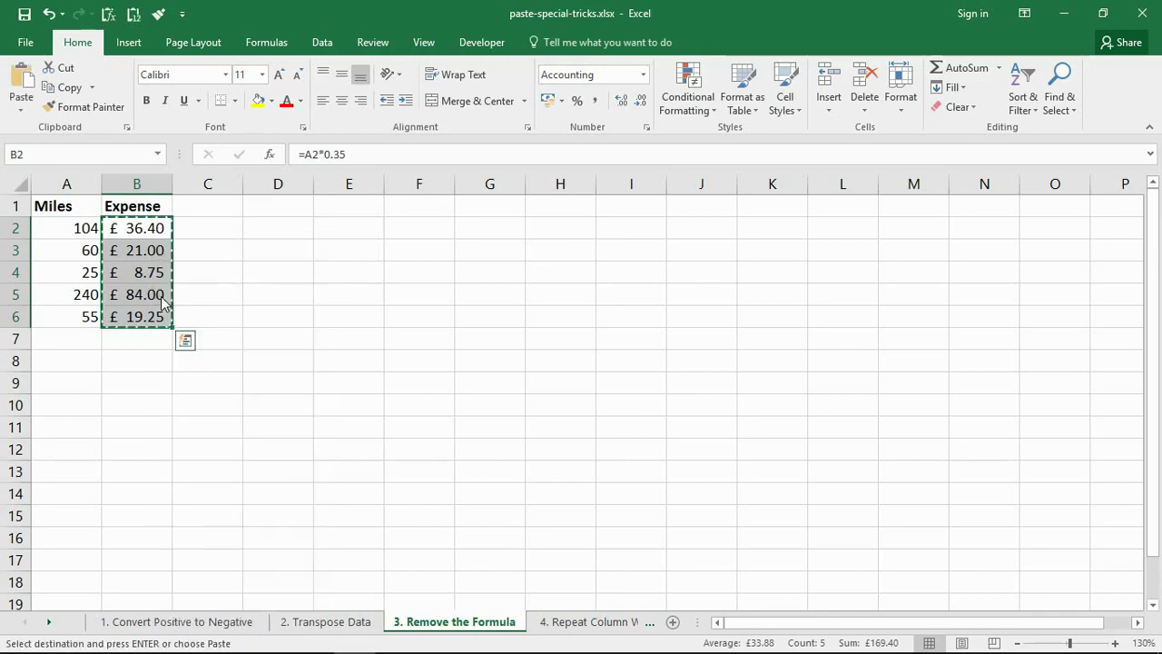
# - Paste B2:B6 back as plain values and confirm B2 now holds 36.4
pyautogui.rightClick(148, 263)
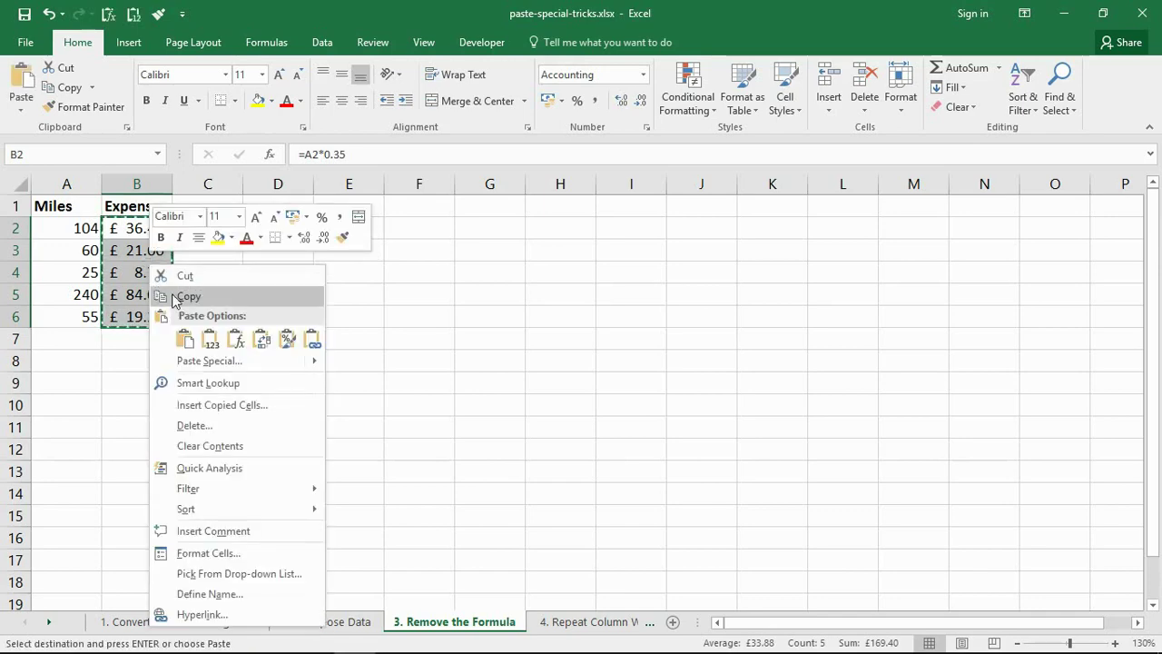
pyautogui.click(215, 342)
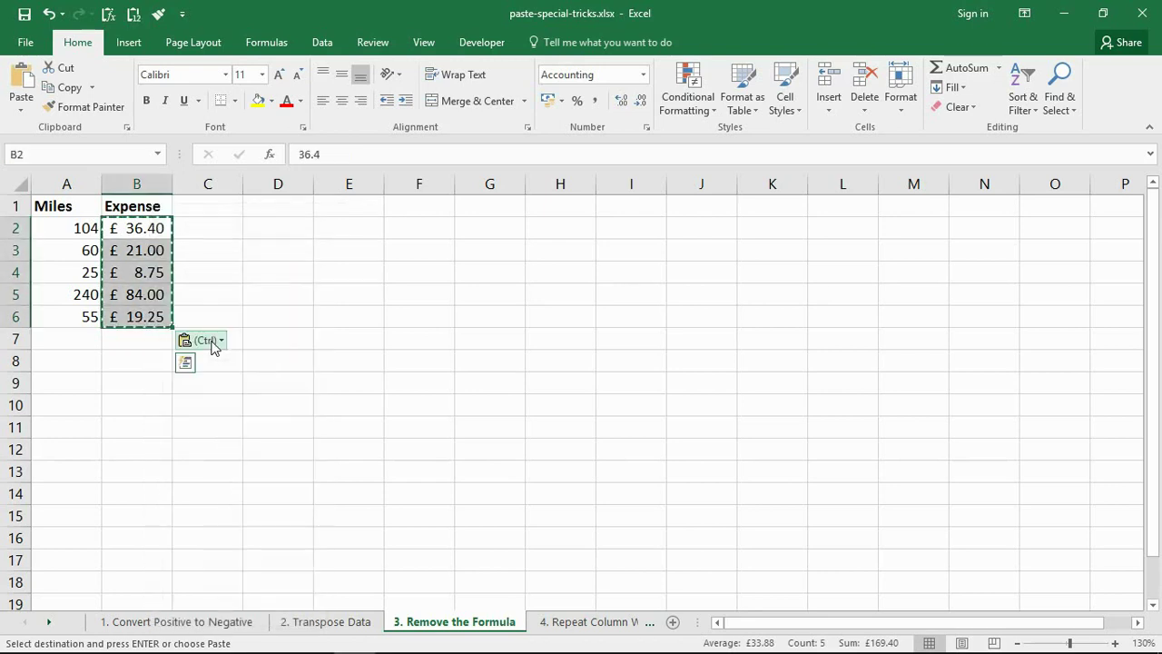
pyautogui.click(153, 271)
pyautogui.click(135, 228)
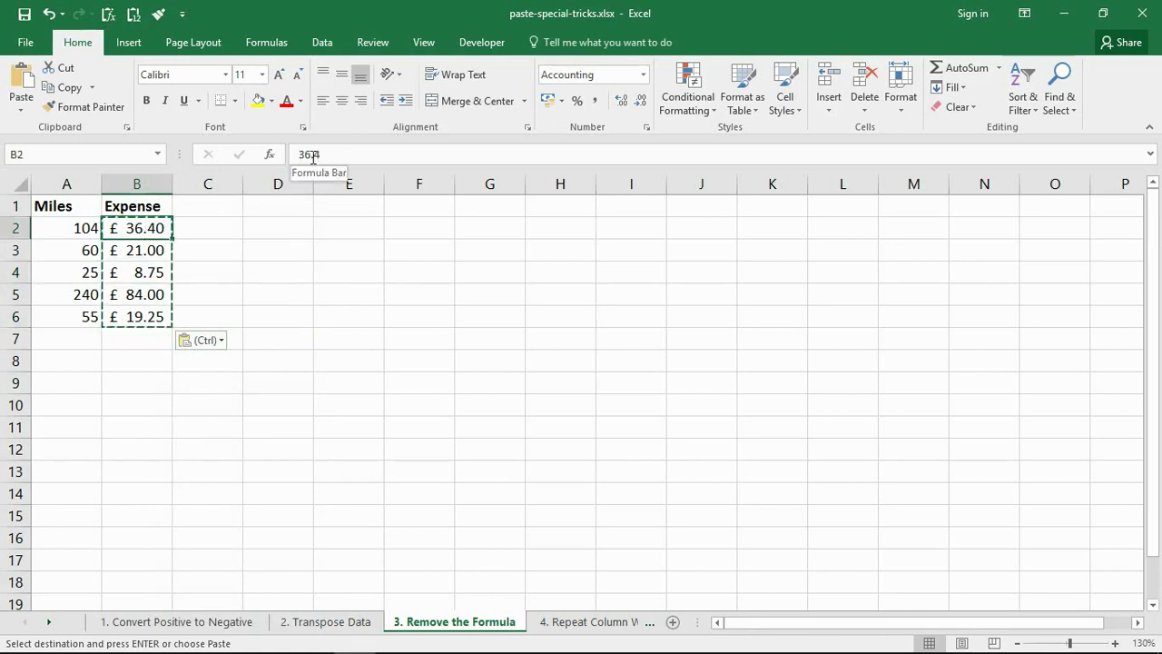
pyautogui.moveTo(148, 228); pyautogui.dragTo(157, 313)
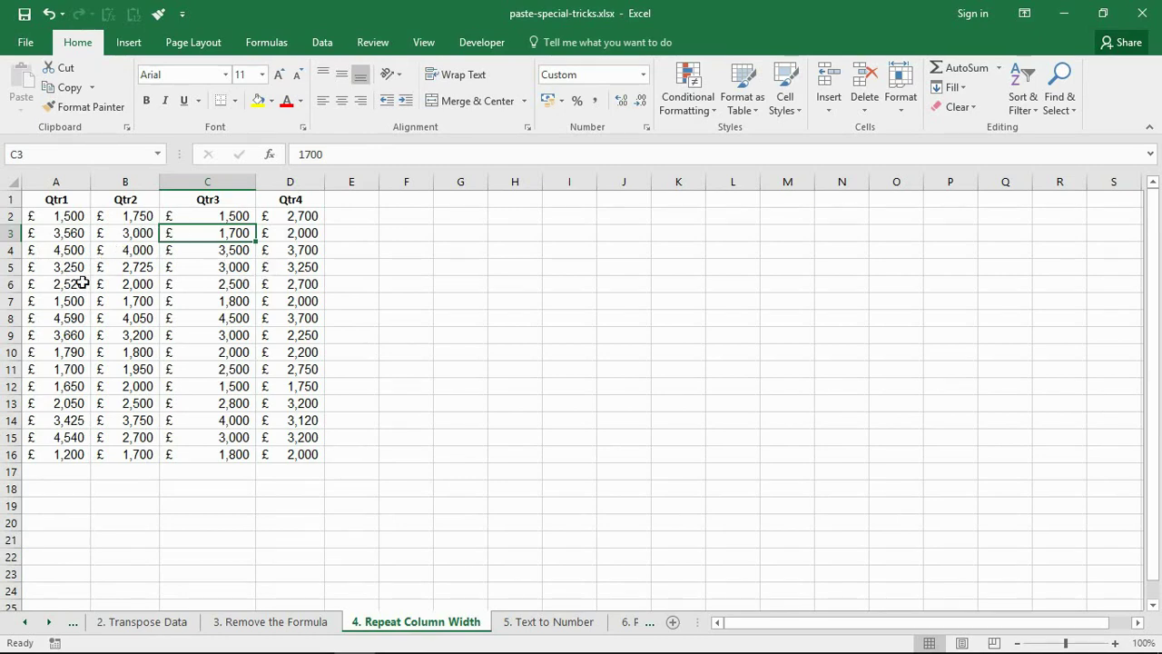
# - Copy cell D4 from the Qtr4 column
pyautogui.click(254, 272)
pyautogui.click(294, 318)
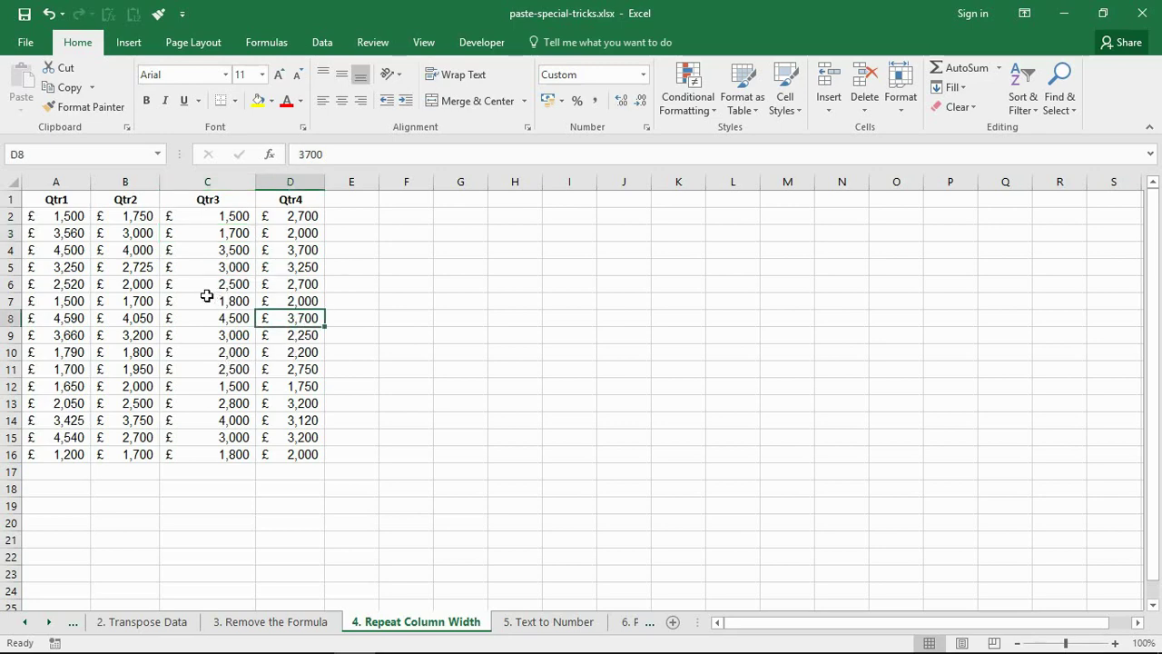
pyautogui.click(305, 252)
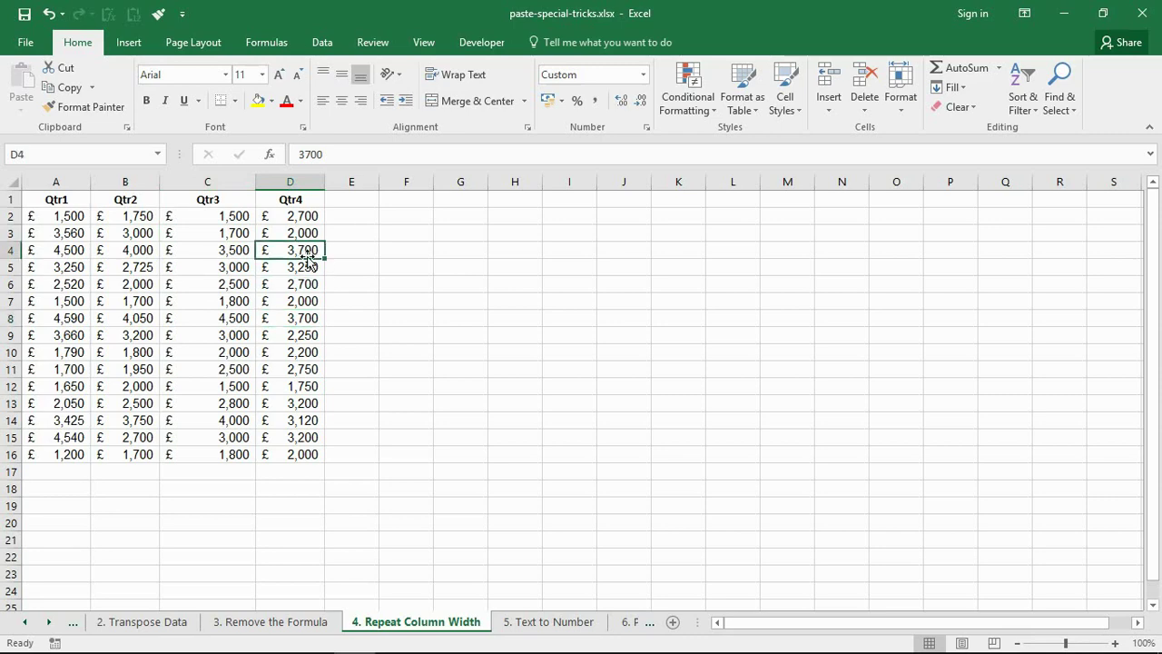
pyautogui.rightClick(309, 255)
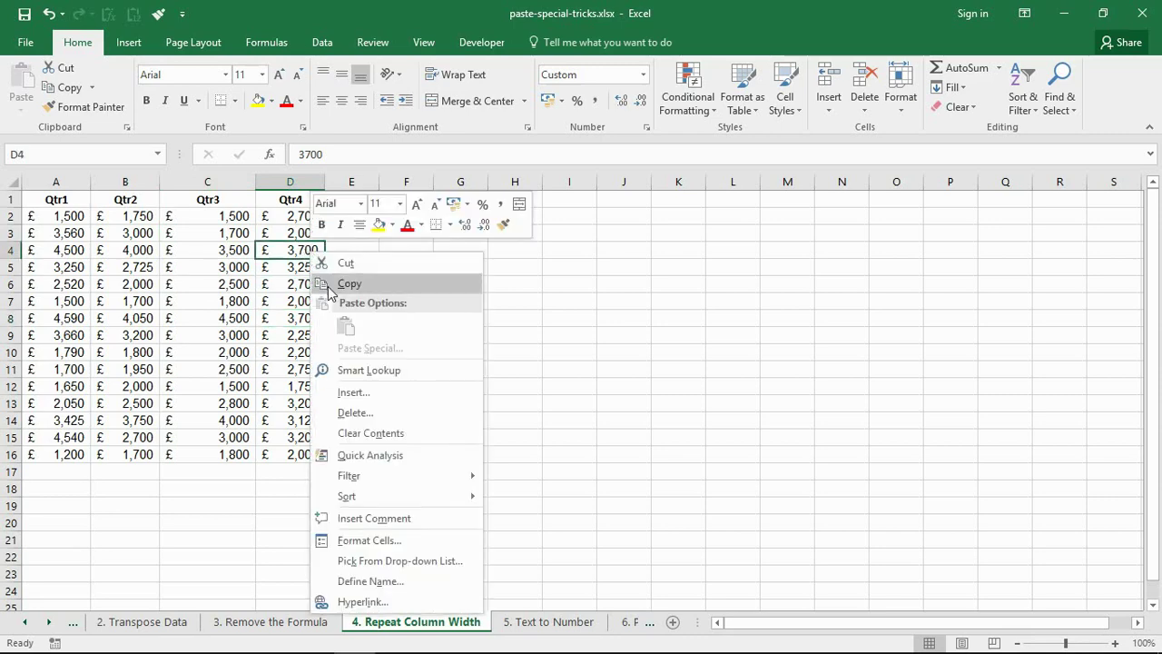
pyautogui.click(328, 288)
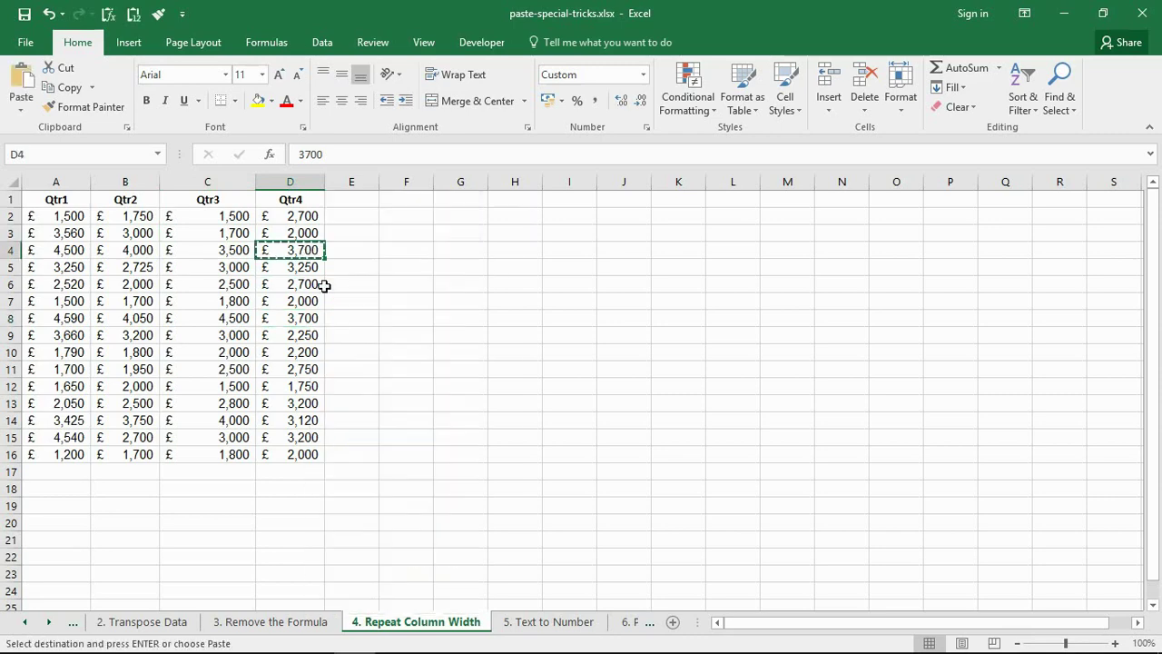
# - Paste Special Column widths onto C6 so column C matches column D
pyautogui.click(218, 283)
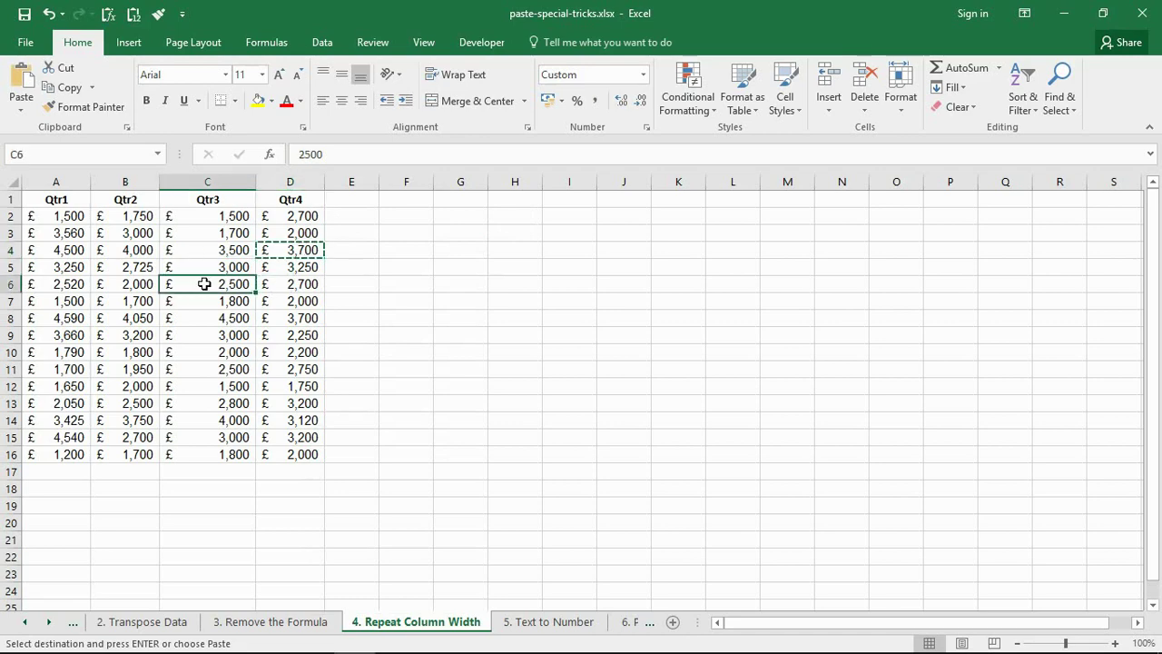
pyautogui.rightClick(204, 284)
pyautogui.click(253, 382)
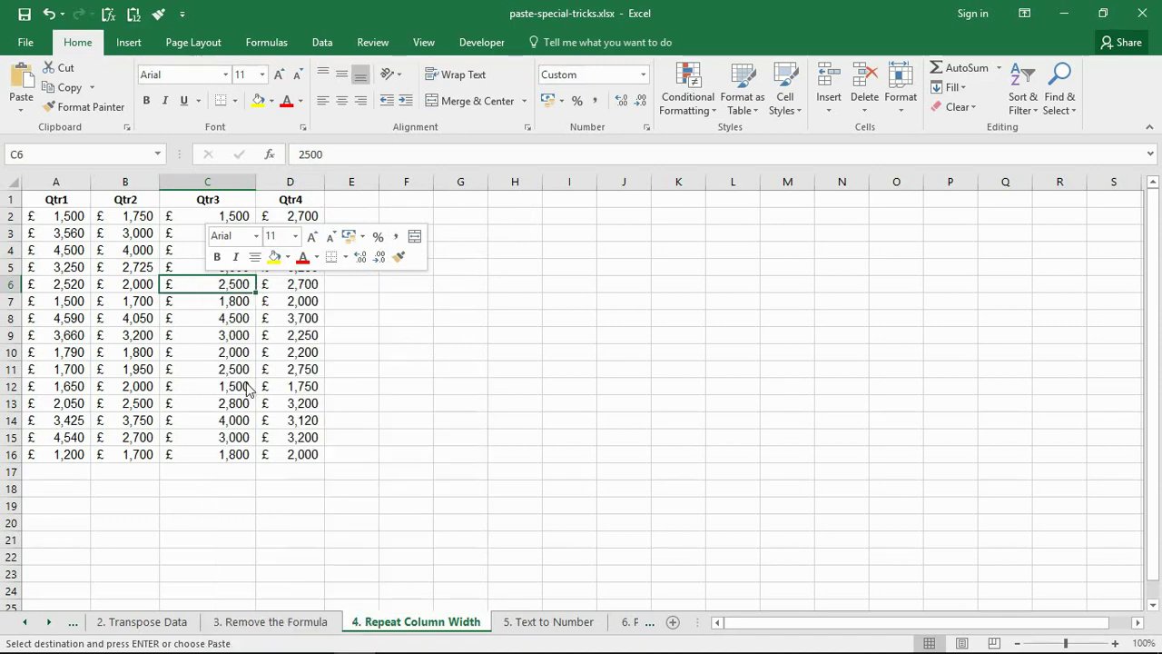
pyautogui.click(260, 318)
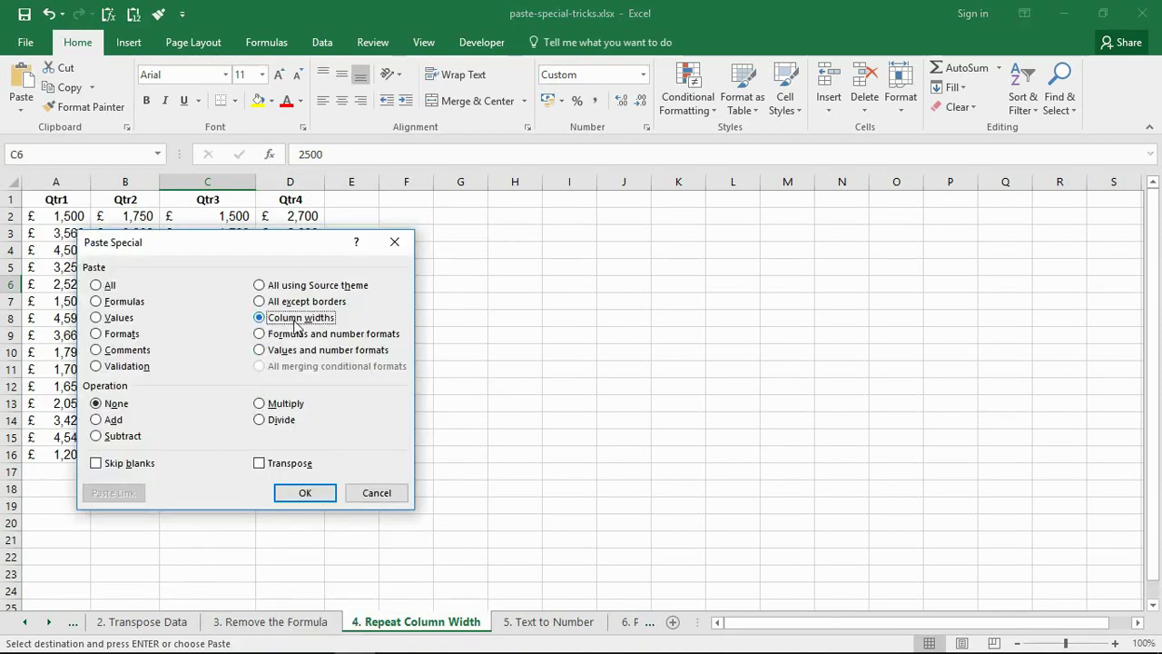
pyautogui.click(332, 500)
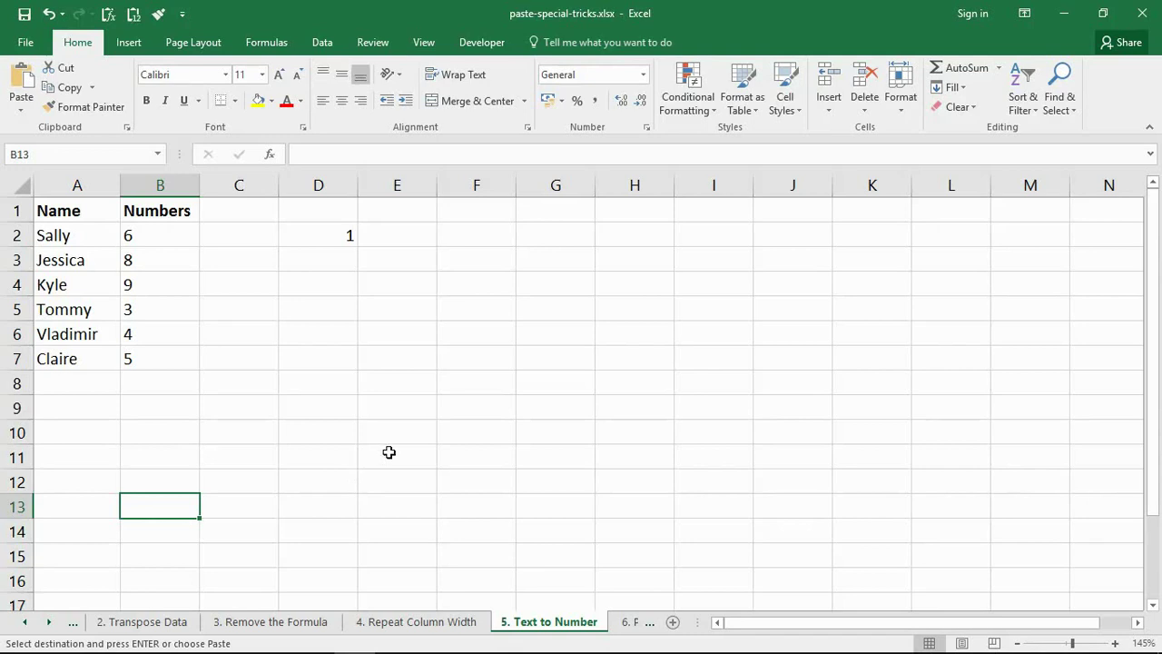
# - Copy the 1 in cell D2
pyautogui.click(181, 235)
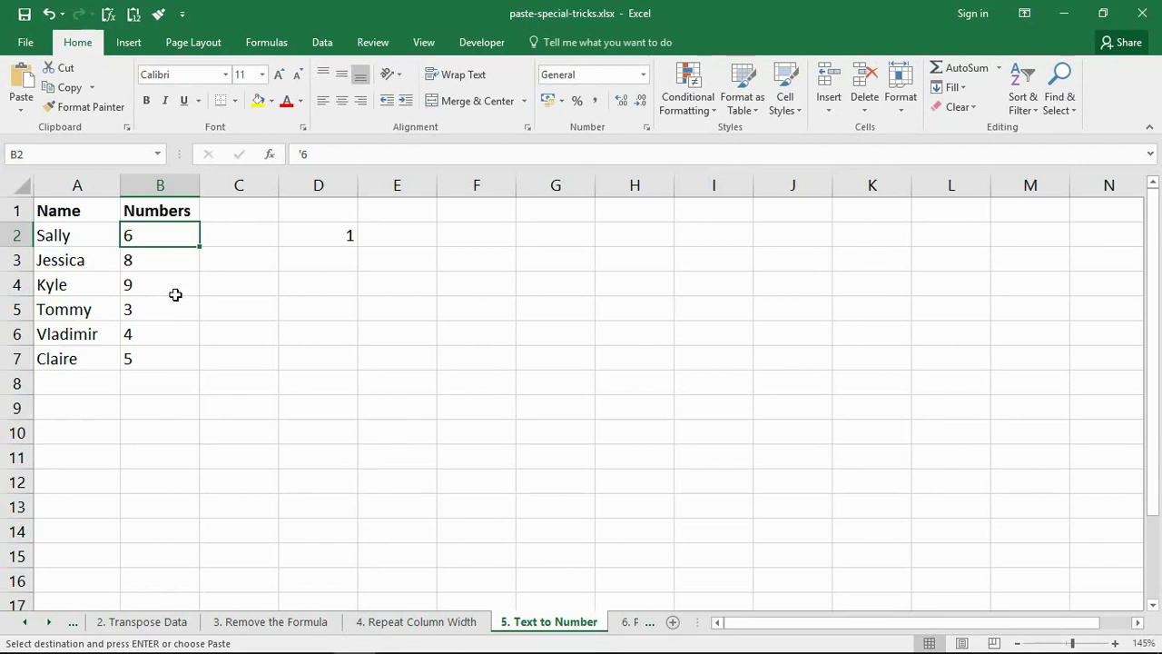
pyautogui.click(366, 367)
pyautogui.click(317, 239)
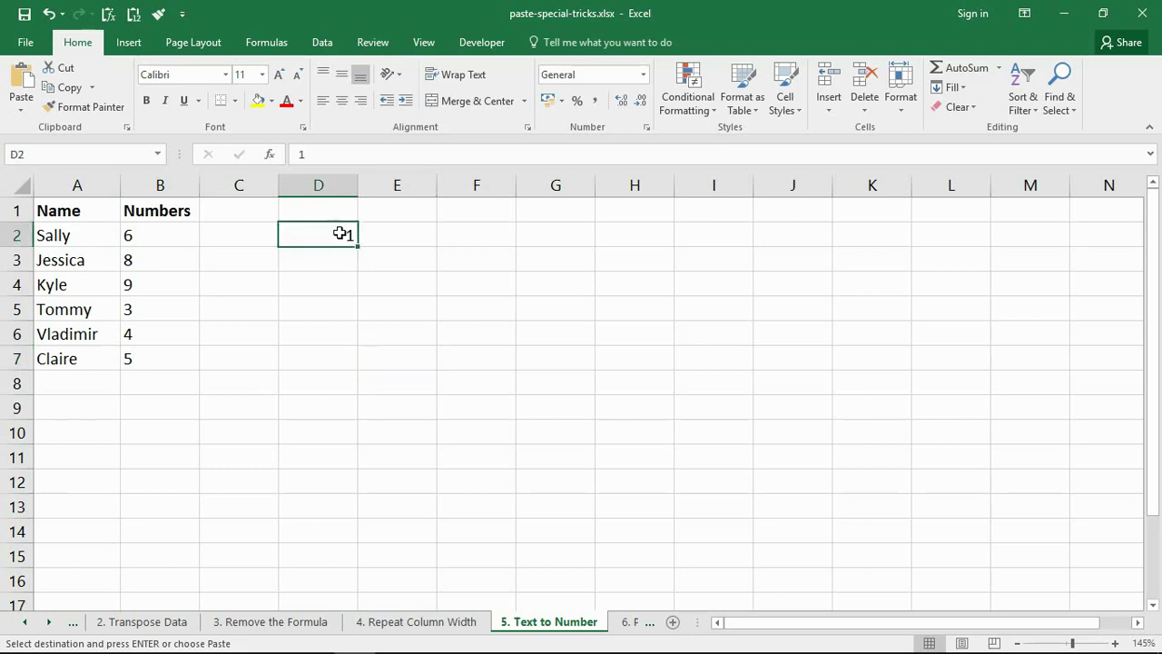
pyautogui.rightClick(338, 239)
pyautogui.click(350, 271)
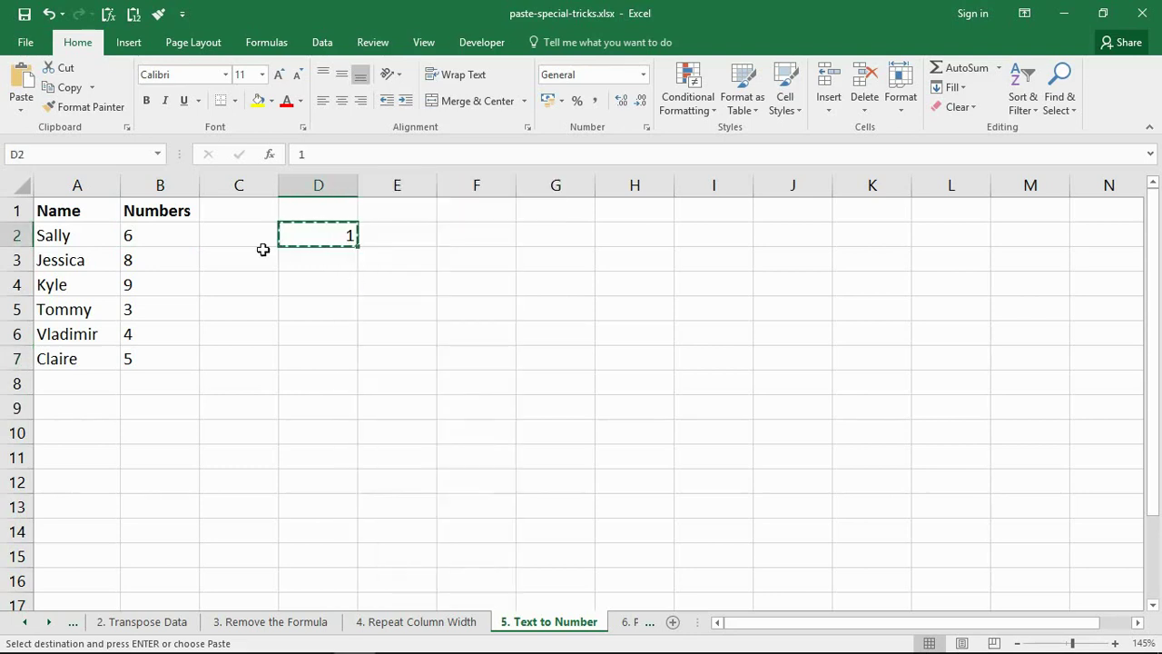
# - Paste Special the 1 onto B2:B7 as Values with Multiply, converting the text to numbers
pyautogui.moveTo(182, 228); pyautogui.dragTo(177, 355)
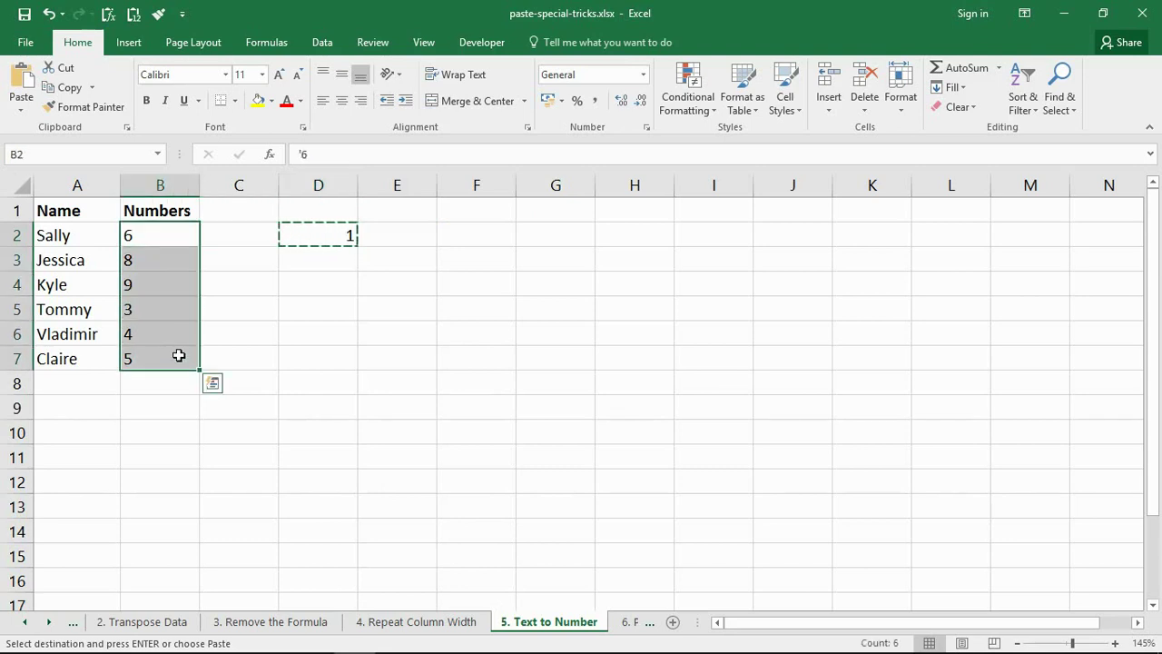
pyautogui.rightClick(171, 280)
pyautogui.moveTo(211, 385)
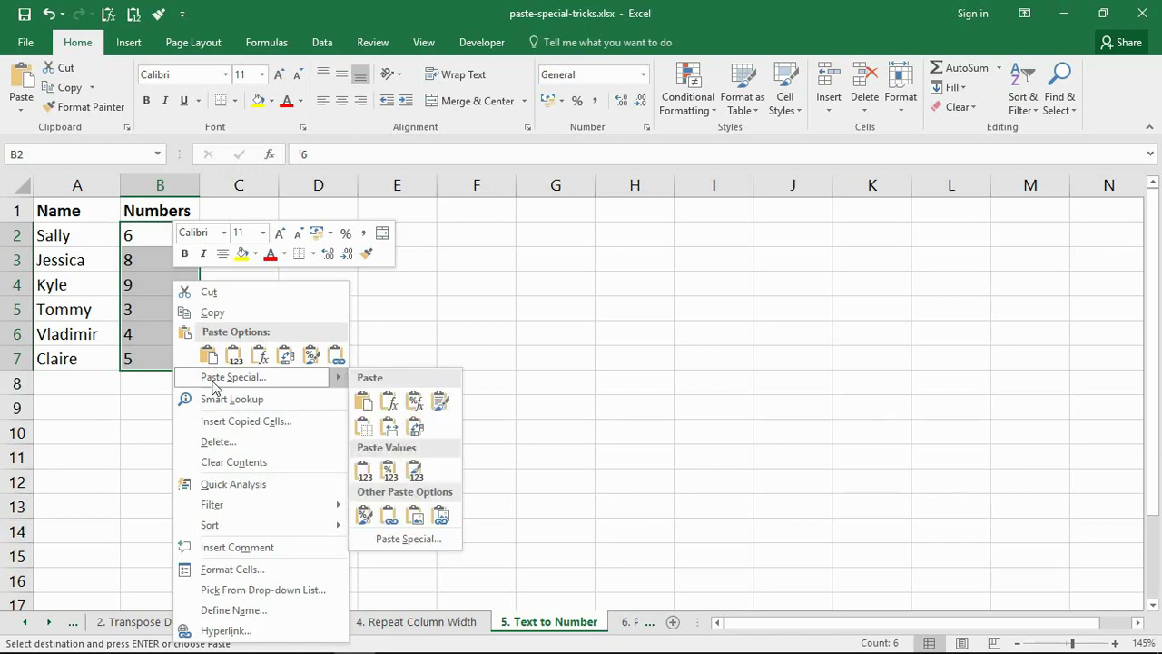
pyautogui.click(212, 380)
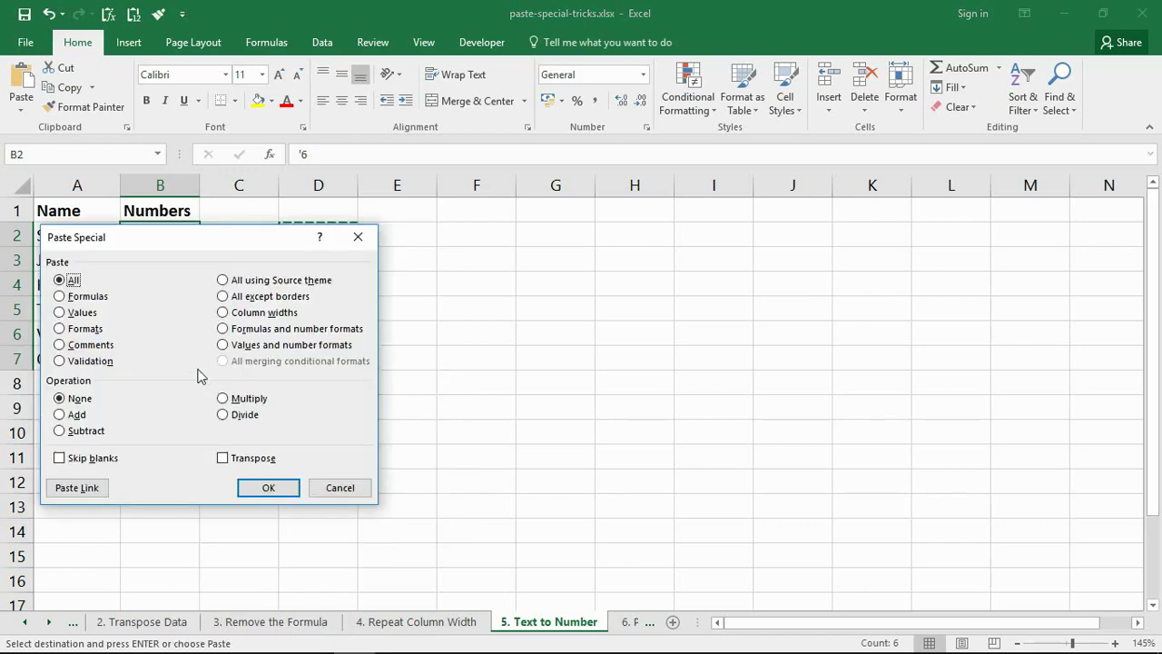
pyautogui.click(83, 312)
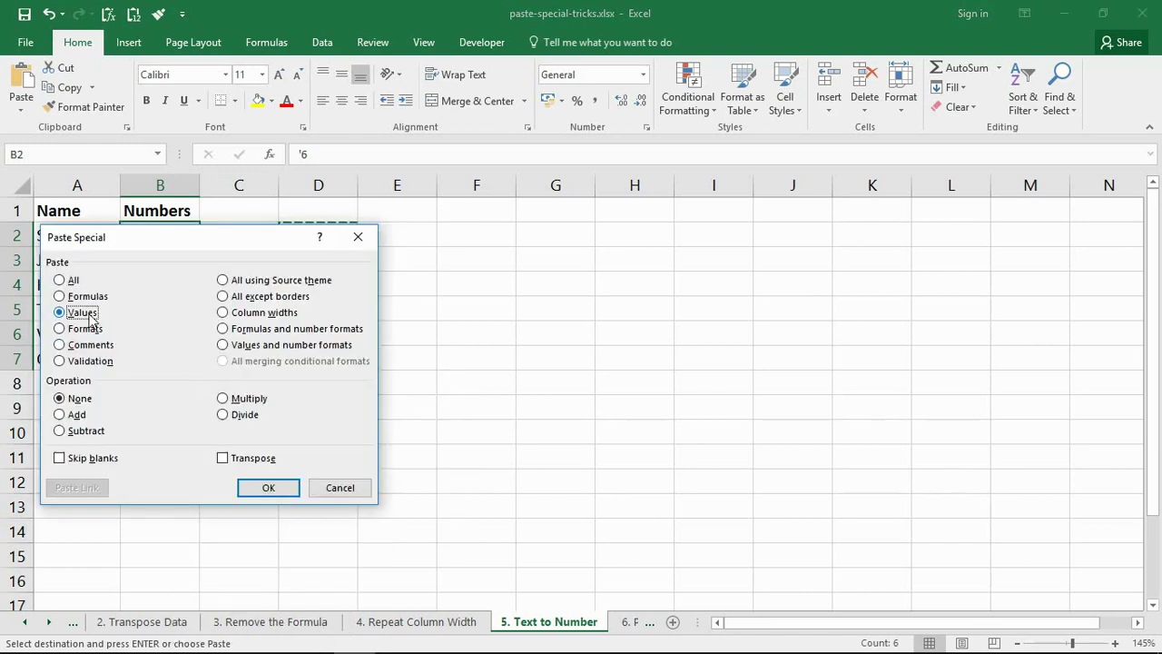
pyautogui.click(227, 398)
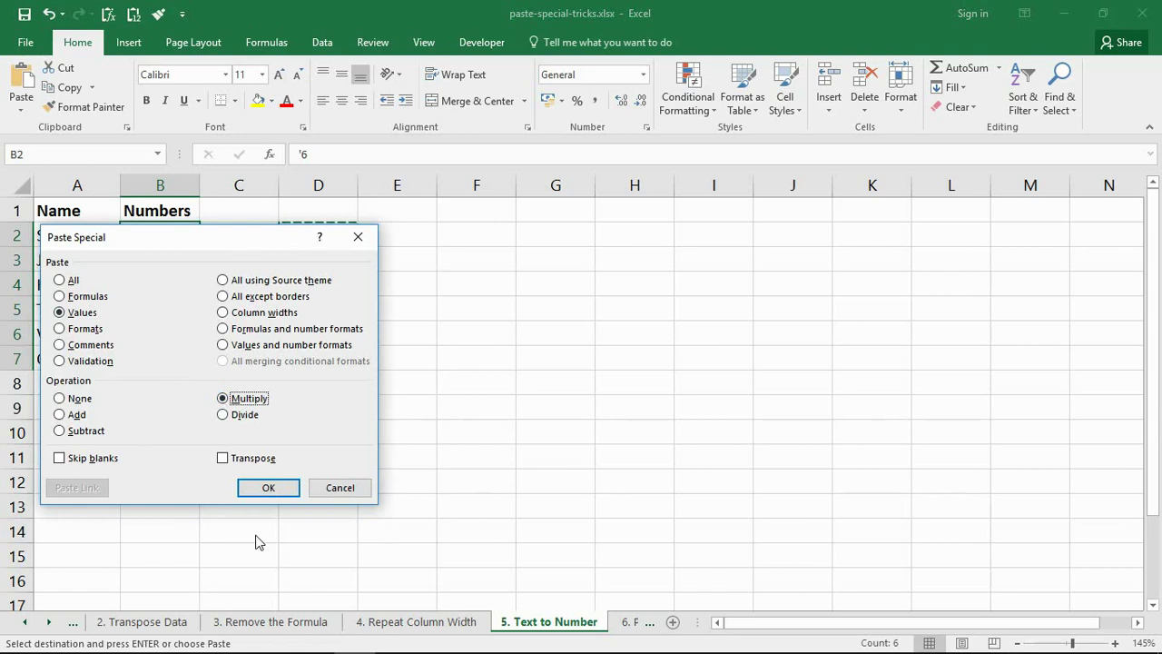
pyautogui.click(276, 489)
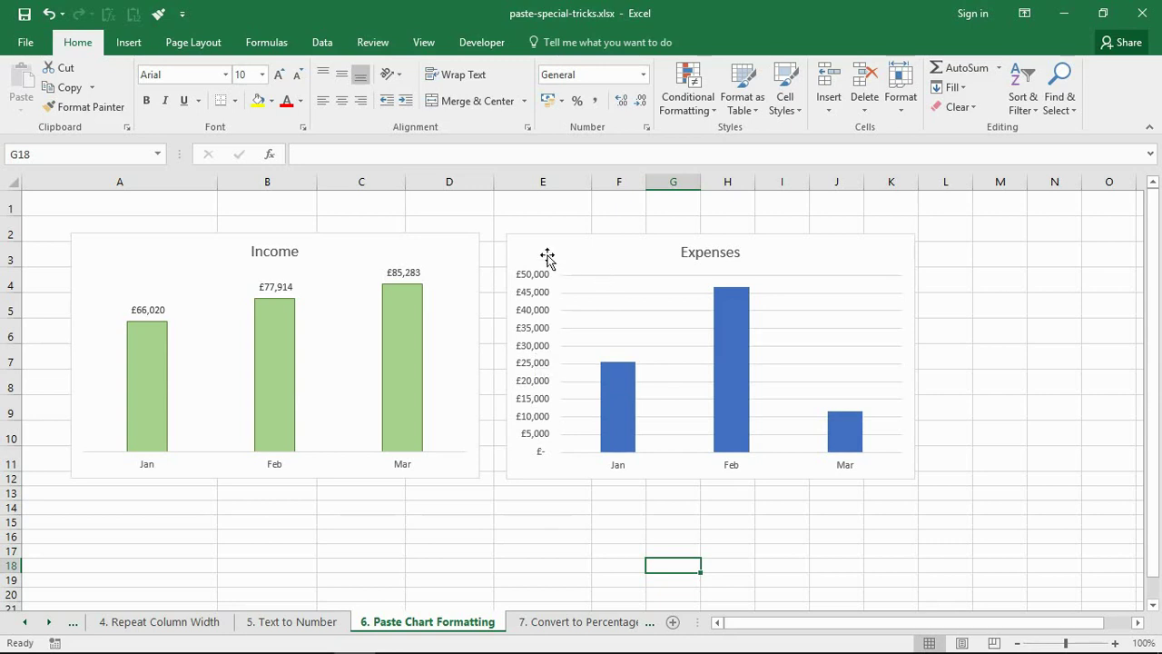
# - Copy the Income chart and paste only its Formats onto the Expenses chart
pyautogui.rightClick(465, 242)
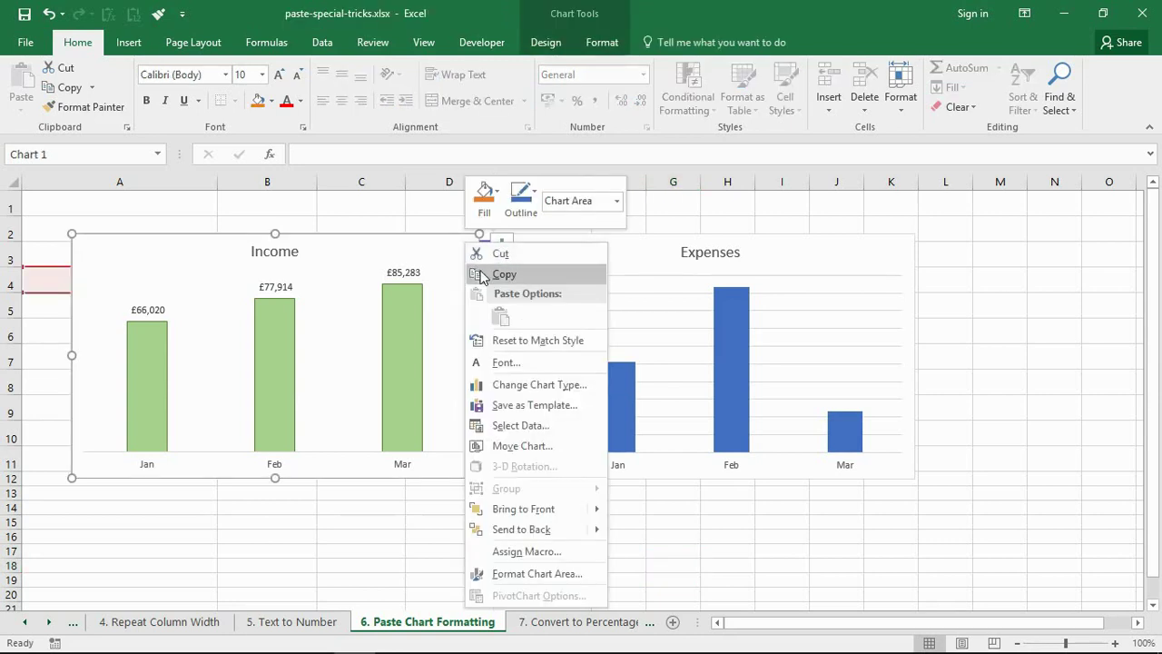
pyautogui.click(504, 275)
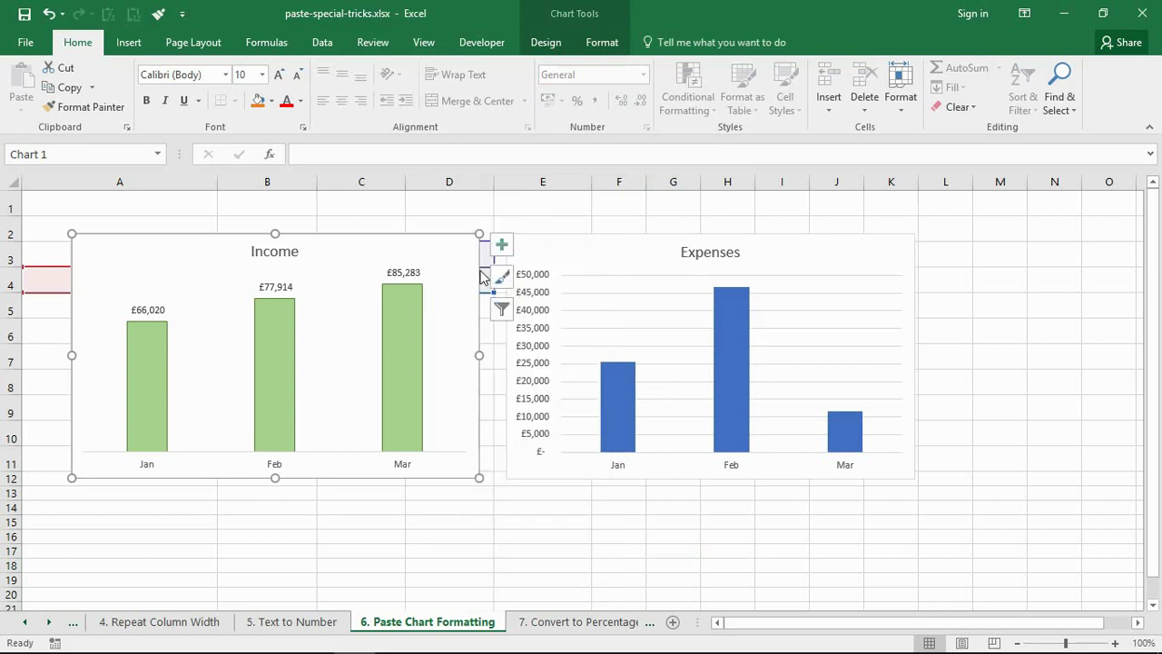
pyautogui.click(570, 241)
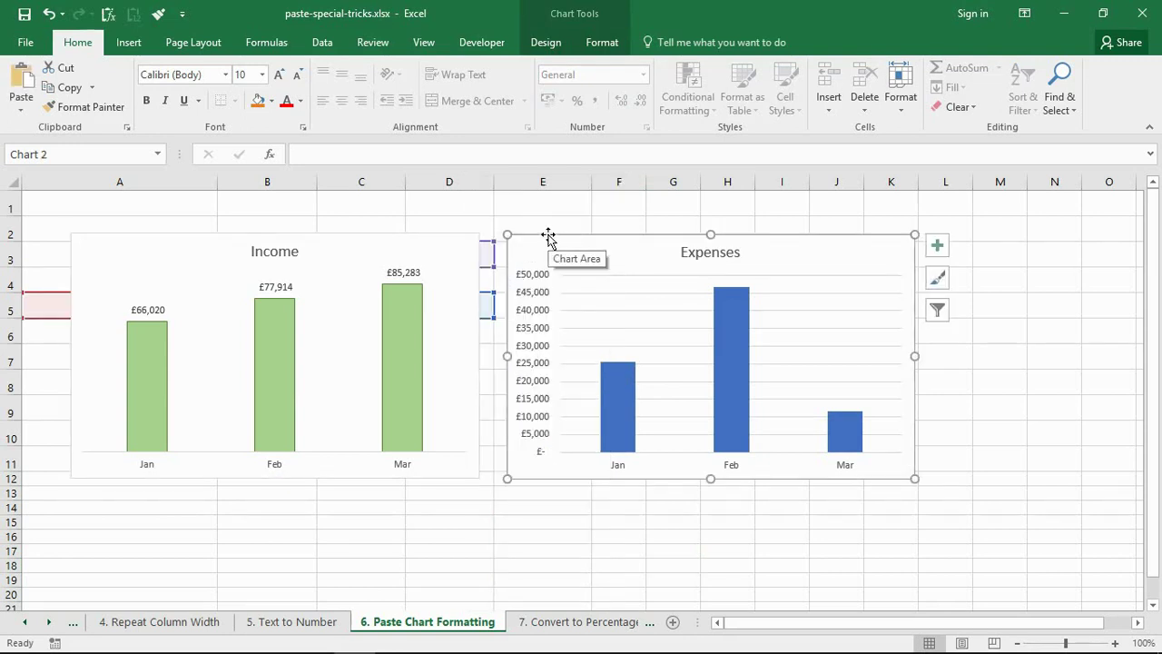
pyautogui.click(30, 119)
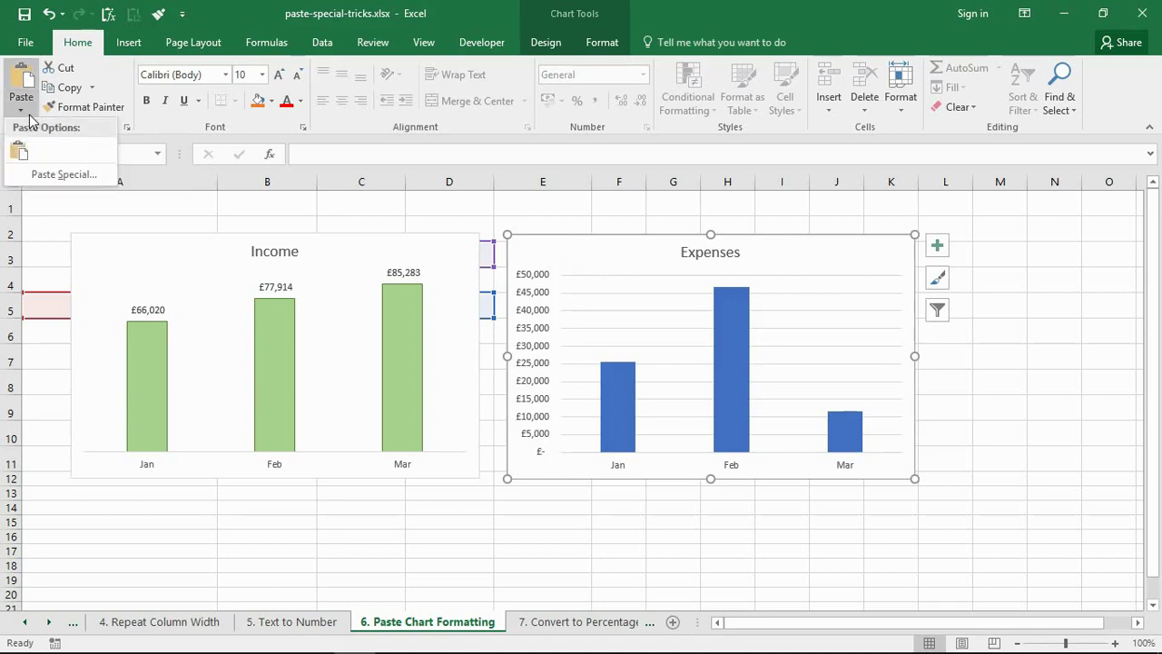
pyautogui.click(36, 175)
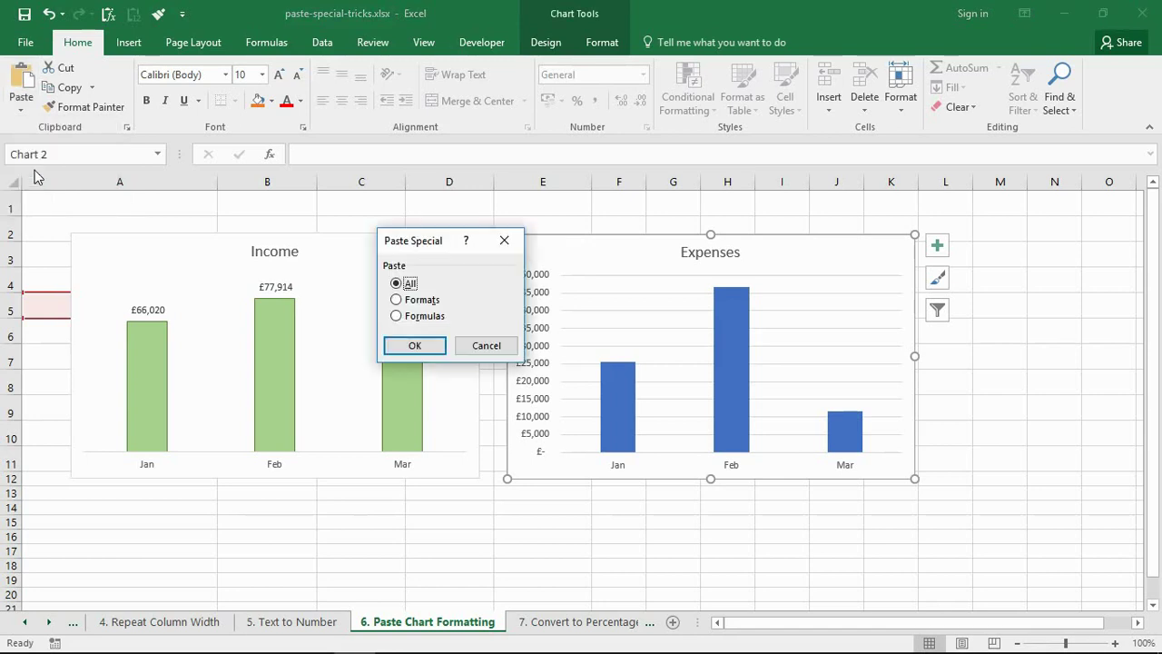
pyautogui.click(405, 301)
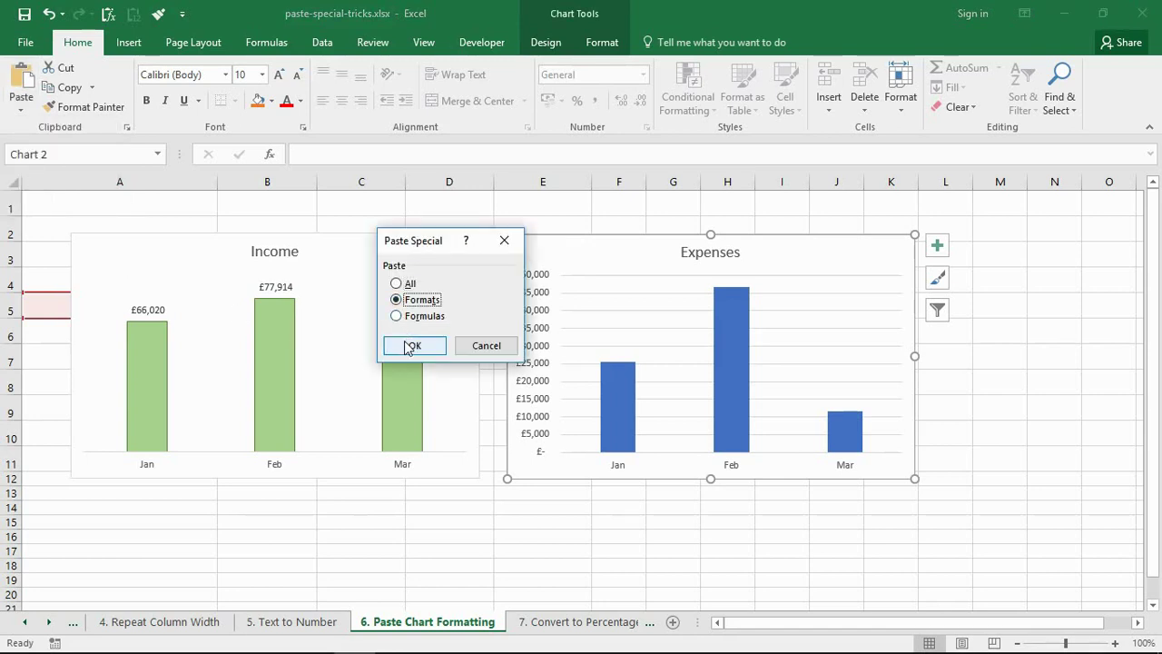
pyautogui.click(407, 346)
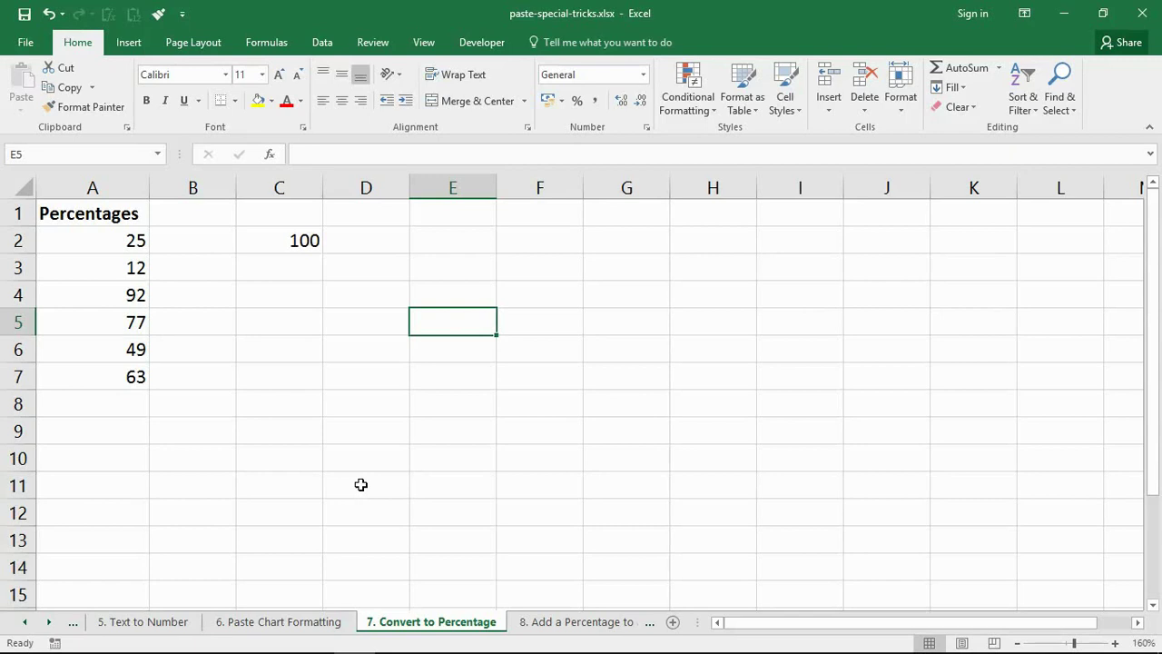
# - Copy the 100 in C2 and select the Percentages values A2:A7
pyautogui.moveTo(133, 238); pyautogui.dragTo(135, 376)
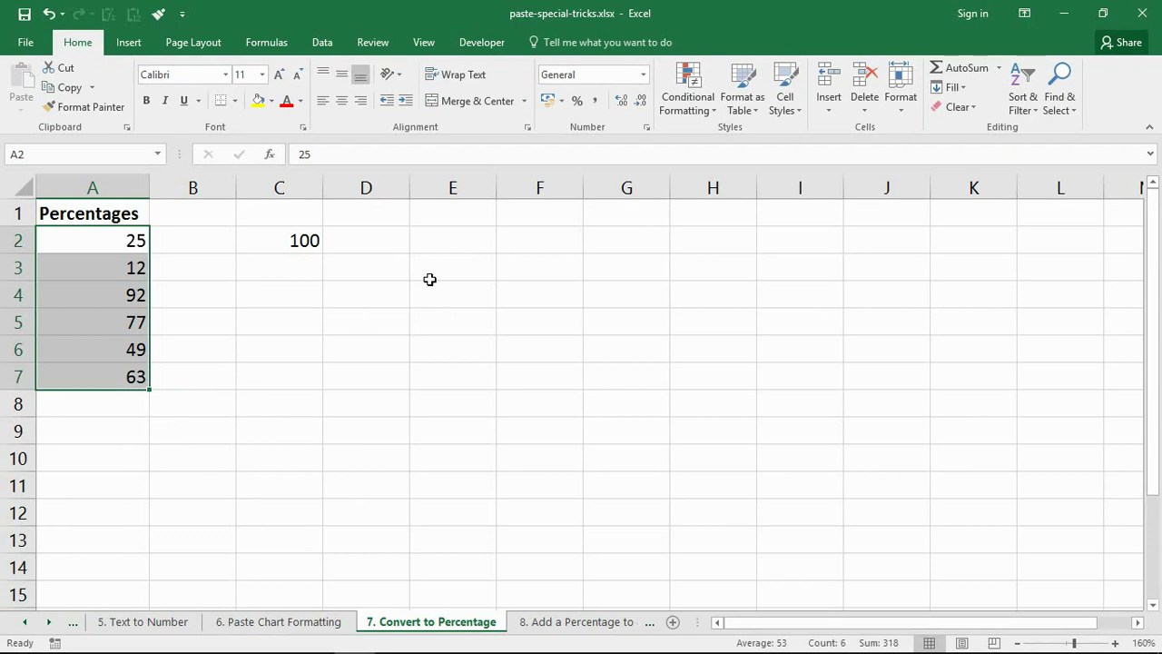
pyautogui.click(276, 235)
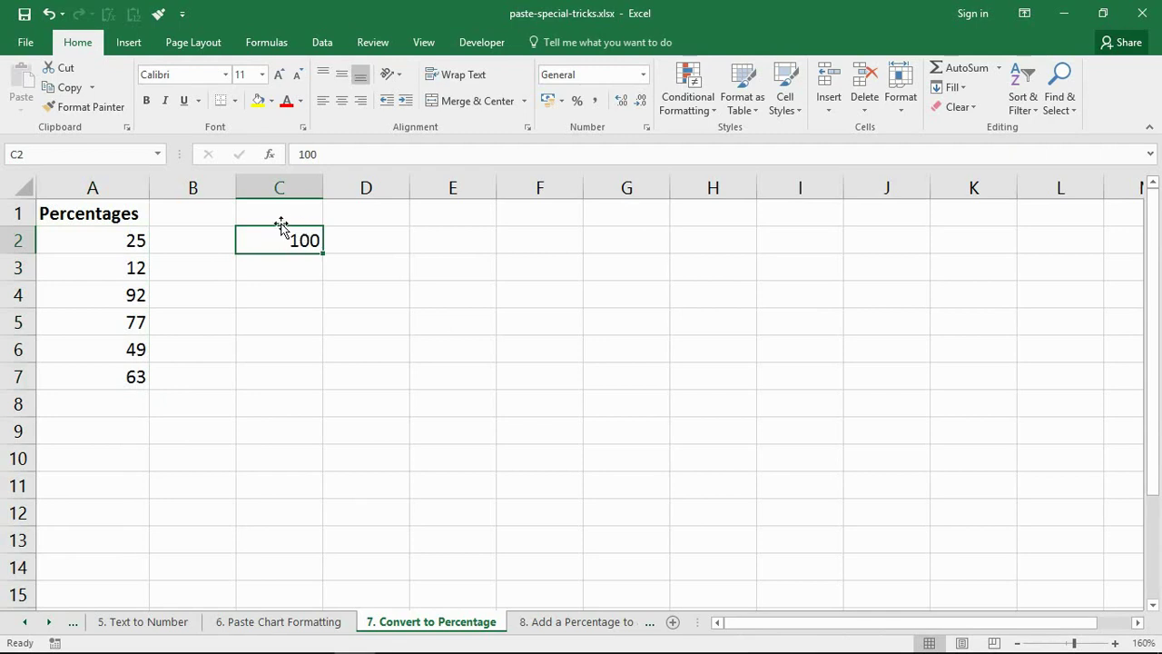
pyautogui.rightClick(277, 234)
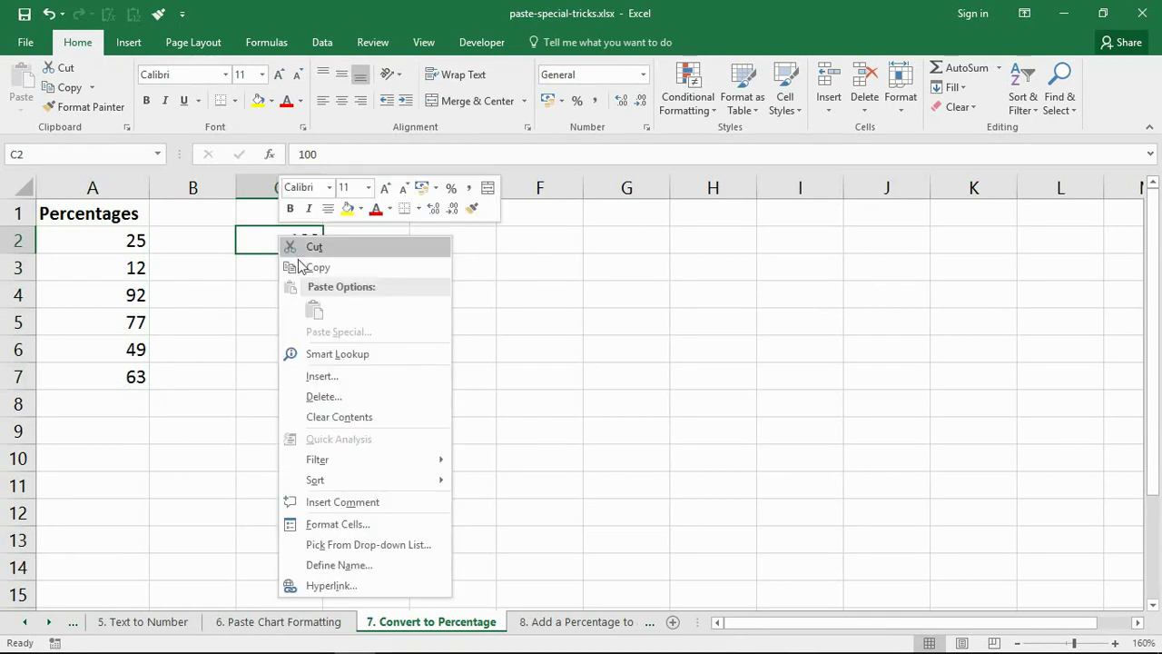
pyautogui.click(310, 265)
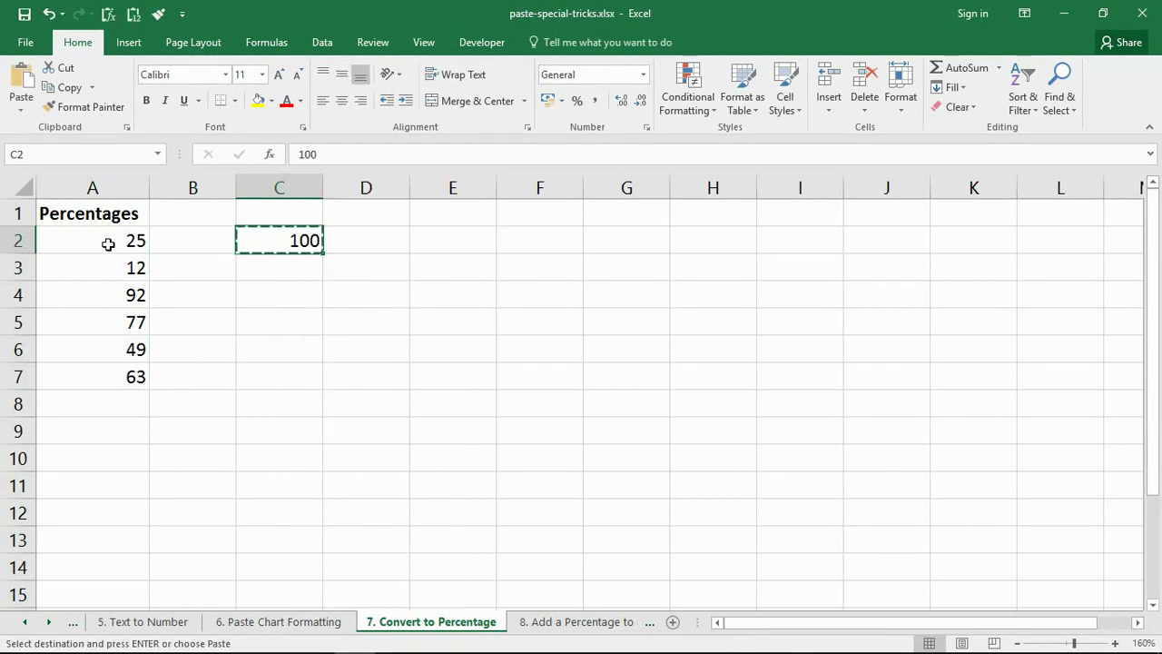
pyautogui.moveTo(106, 244); pyautogui.dragTo(106, 373)
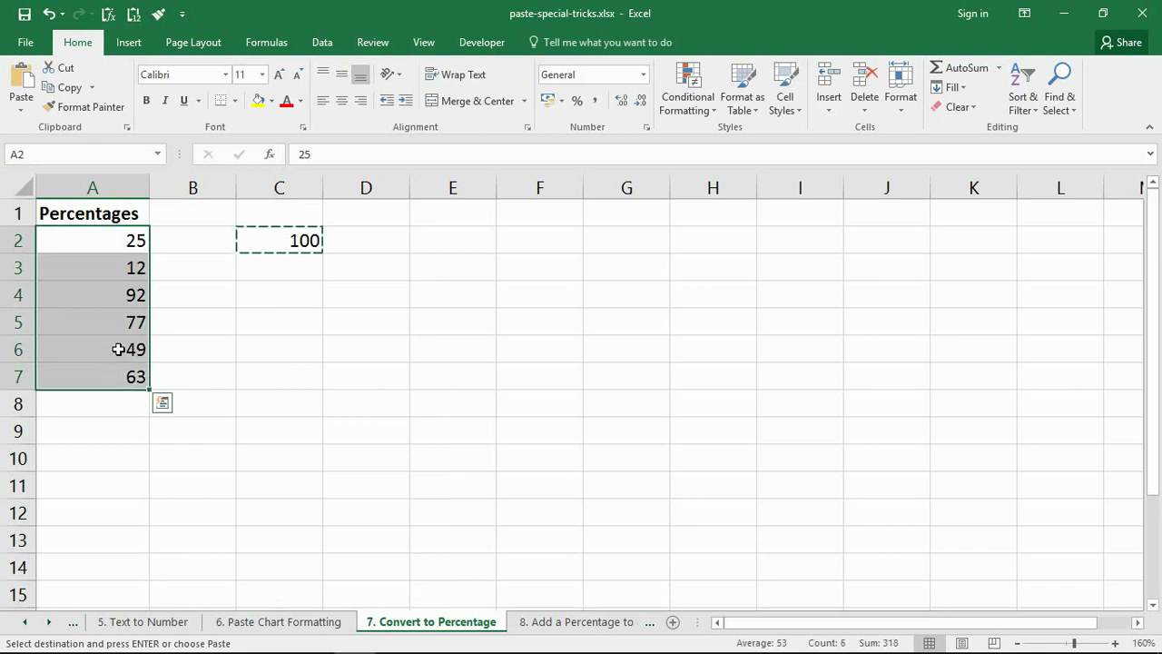
# - Divide A2:A7 by 100 with Paste Special Values and Divide, then apply Percent Style
pyautogui.rightClick(118, 350)
pyautogui.click(148, 388)
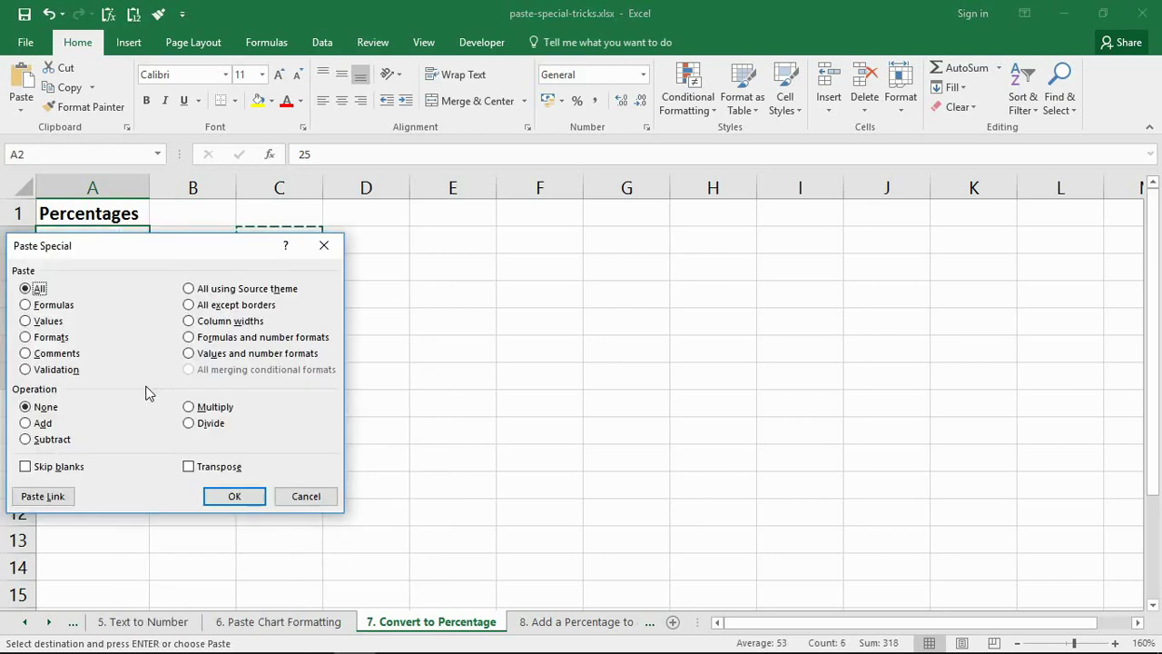
pyautogui.click(51, 327)
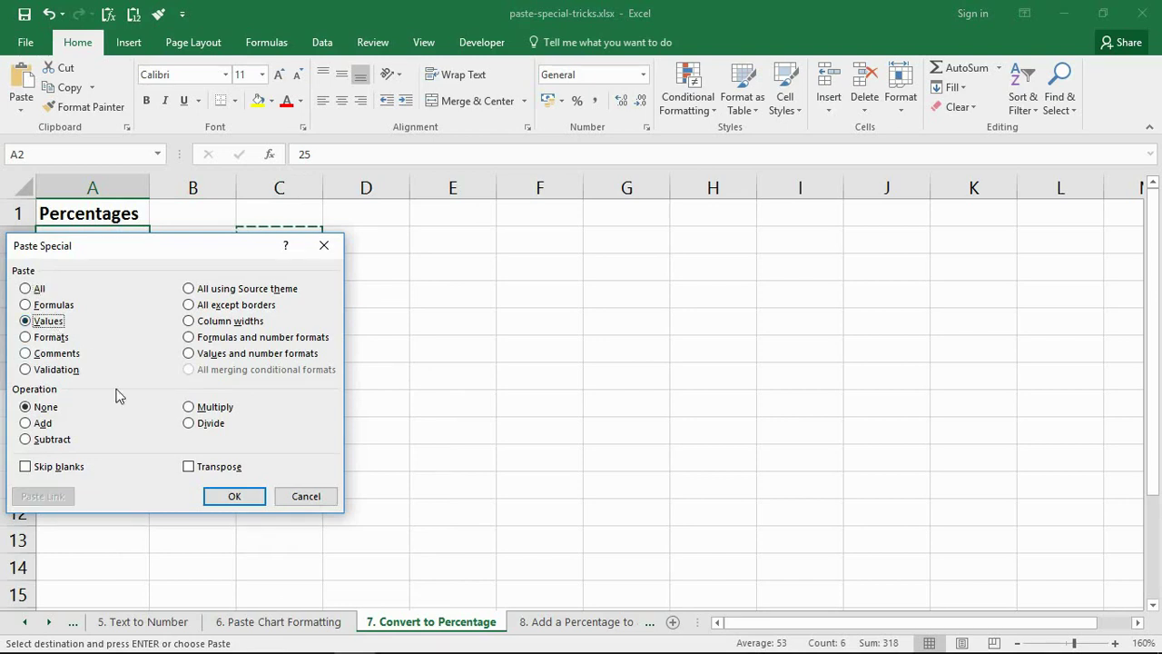
pyautogui.click(190, 426)
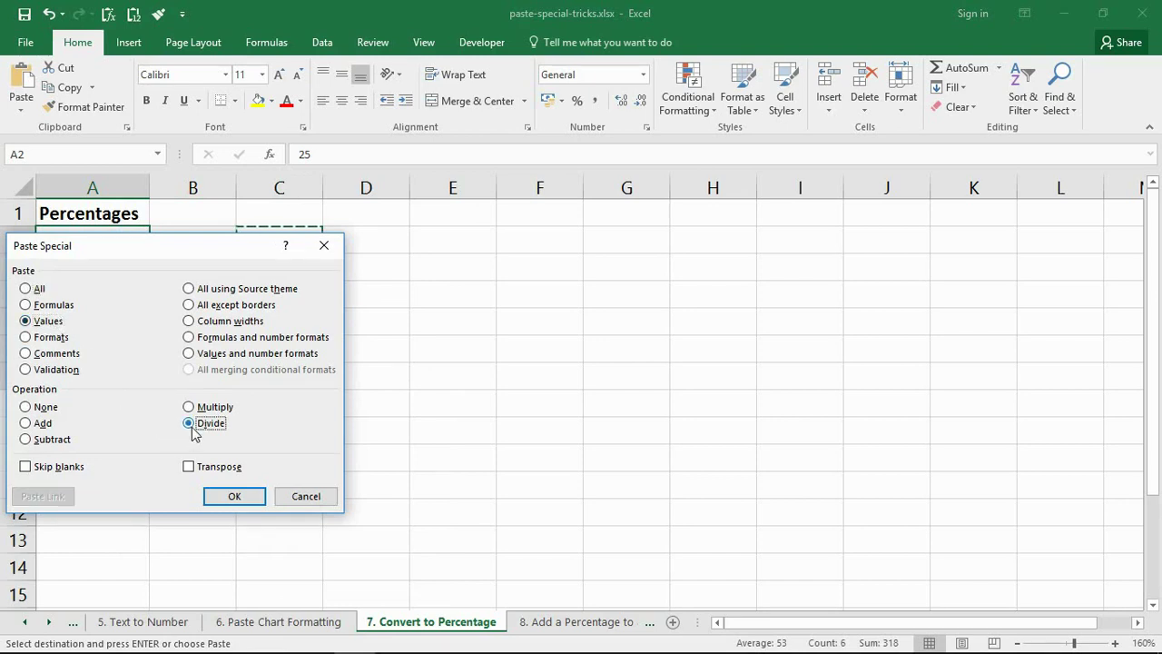
pyautogui.click(235, 499)
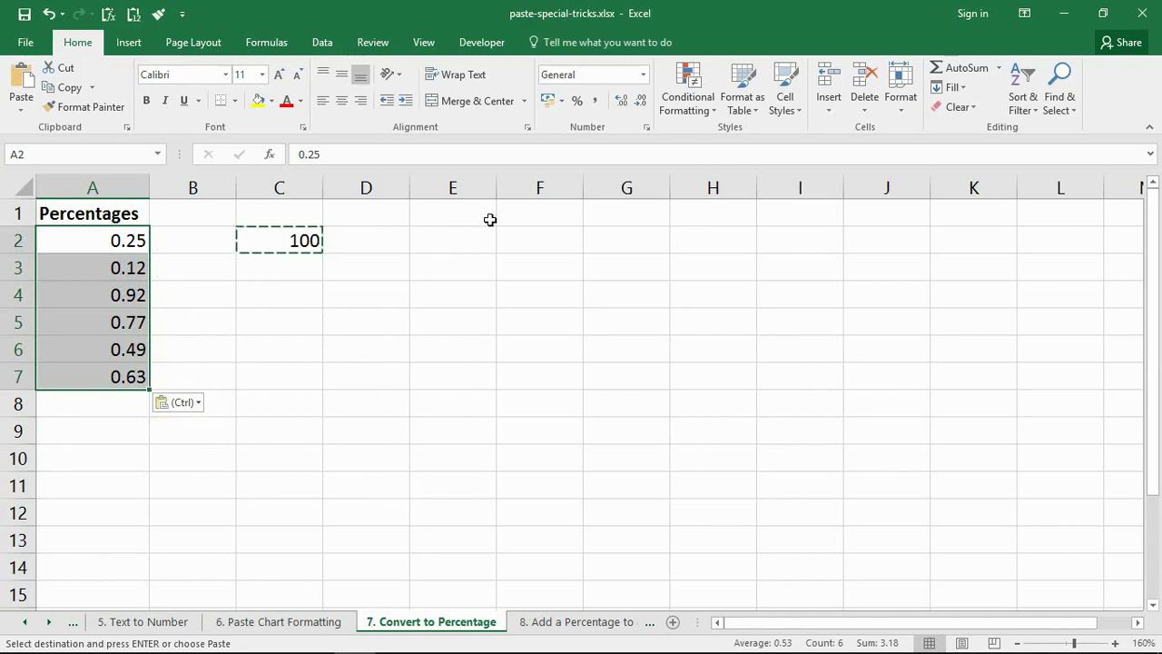
pyautogui.click(577, 102)
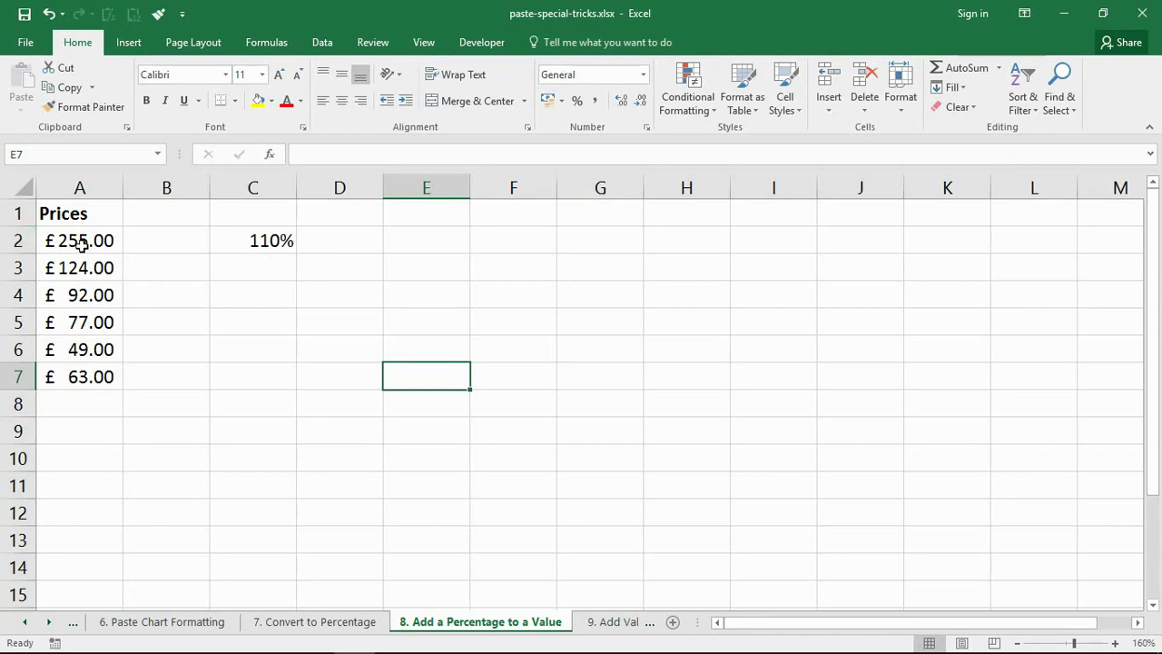
# - Copy the 110% in C2 and select the prices A2:A7
pyautogui.moveTo(104, 242); pyautogui.dragTo(117, 372)
pyautogui.click(227, 353)
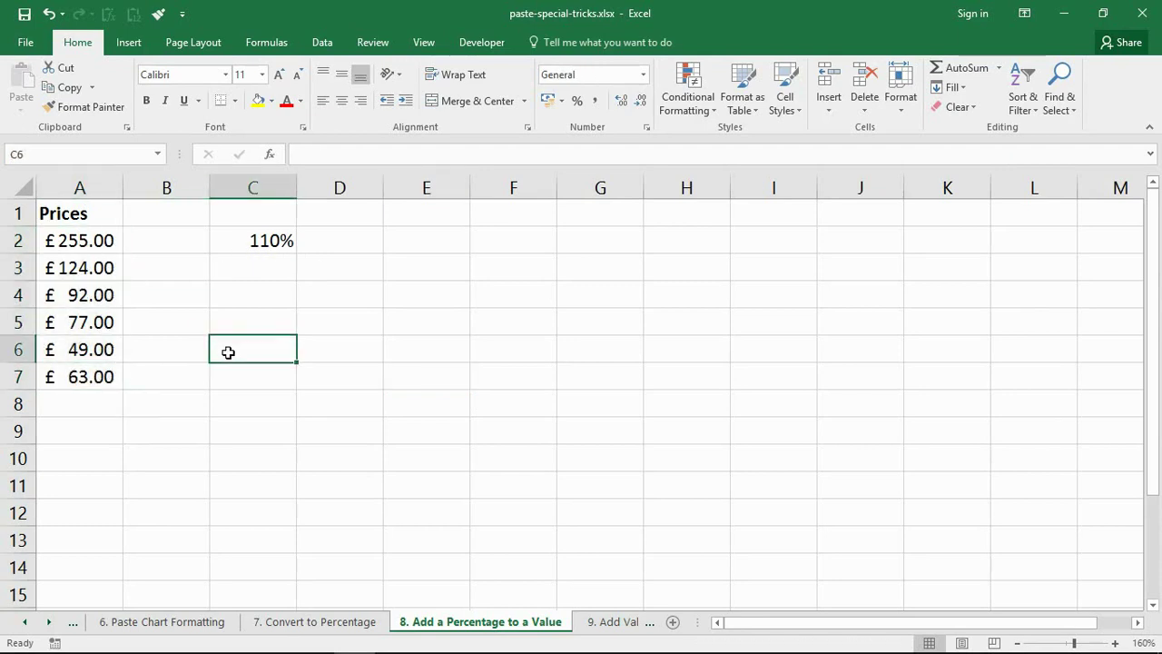
pyautogui.rightClick(274, 238)
pyautogui.click(286, 271)
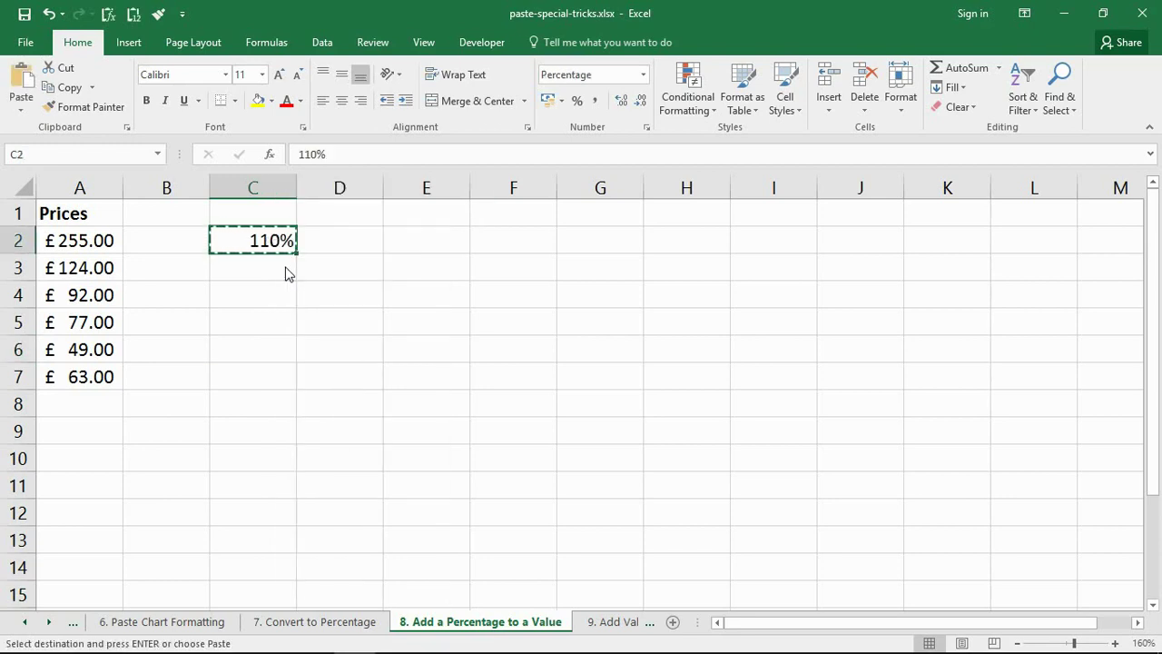
pyautogui.moveTo(80, 240); pyautogui.dragTo(86, 386)
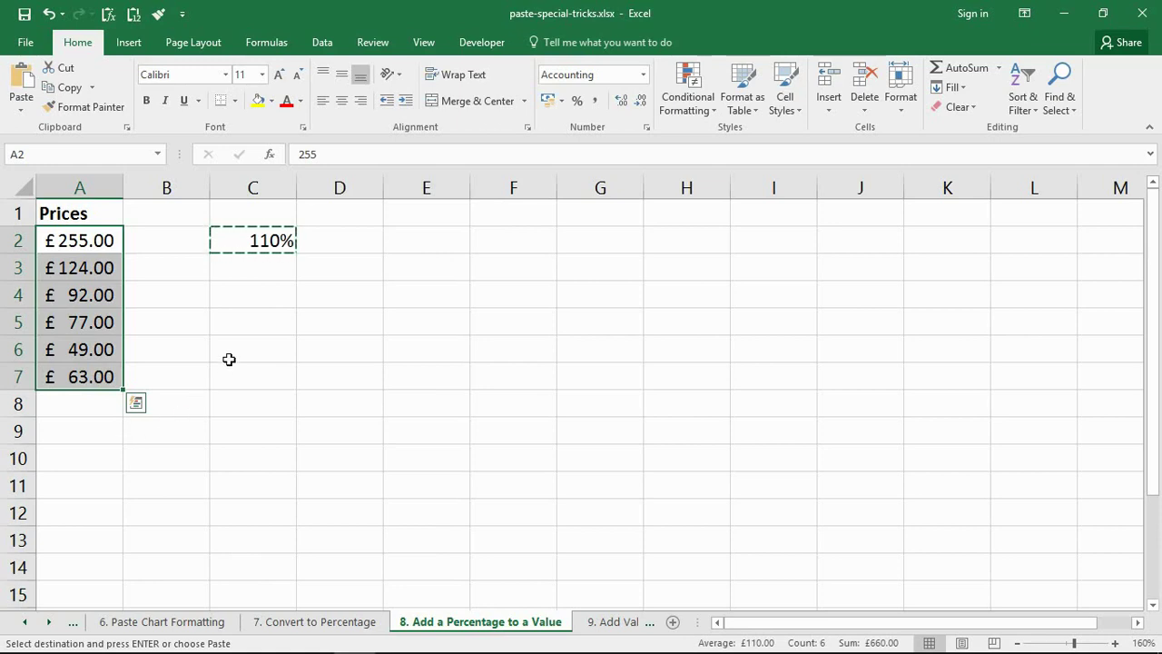
# - Paste Special the 110% onto the prices as Values with Multiply, making £255.00 into £280.50
pyautogui.rightClick(95, 254)
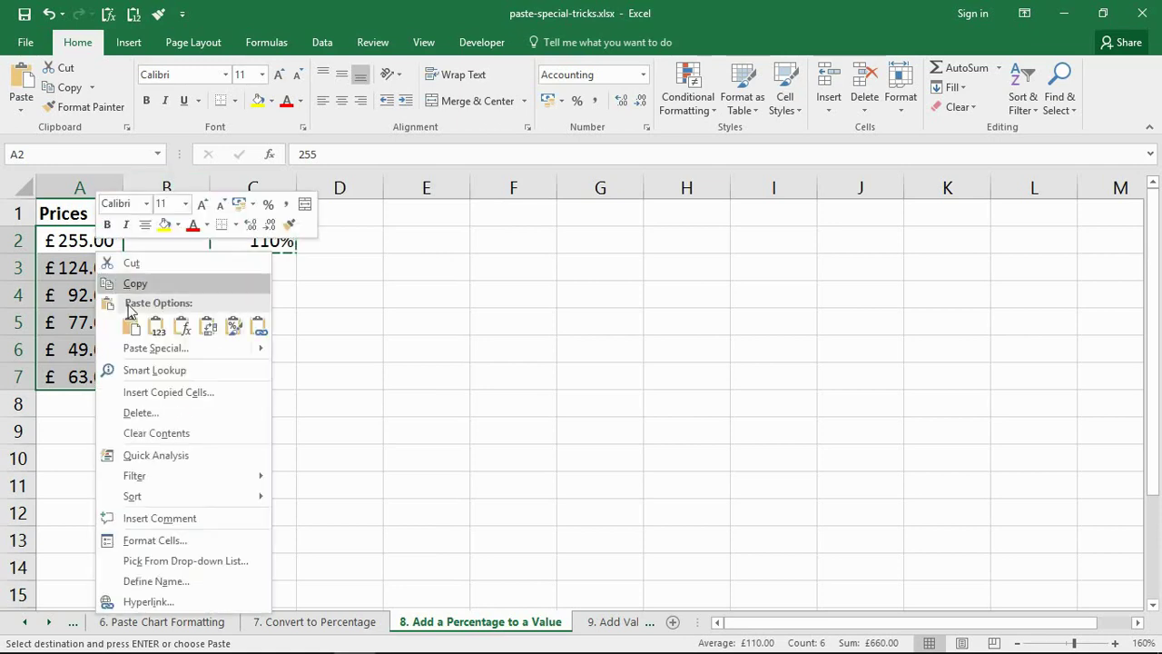
pyautogui.click(150, 348)
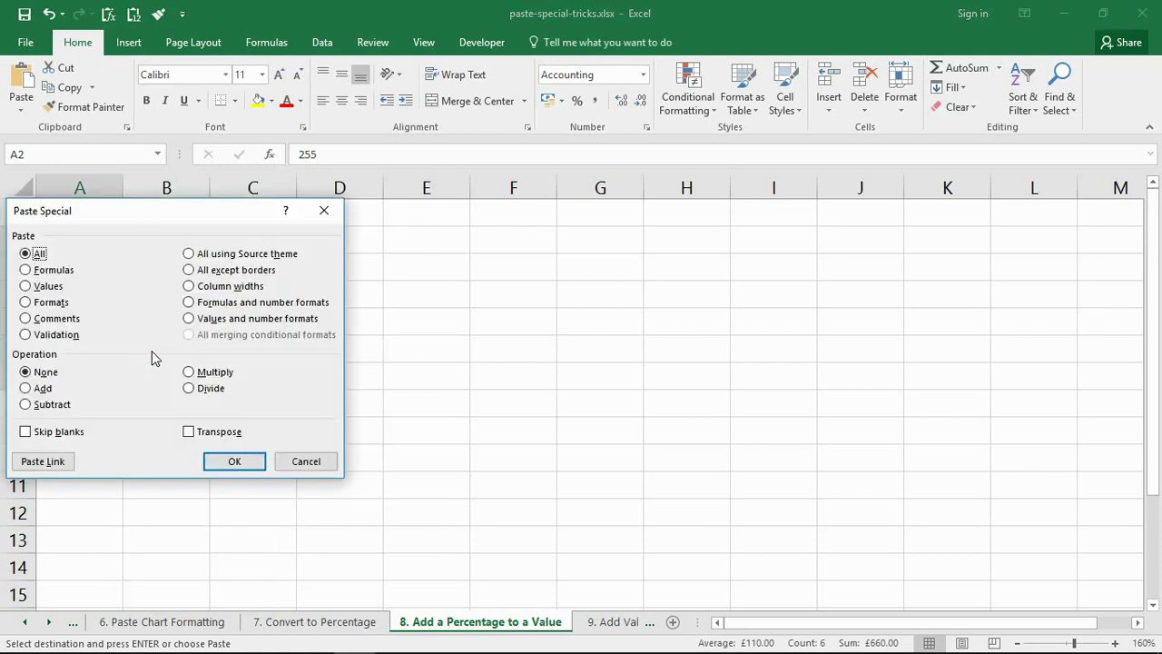
pyautogui.click(44, 287)
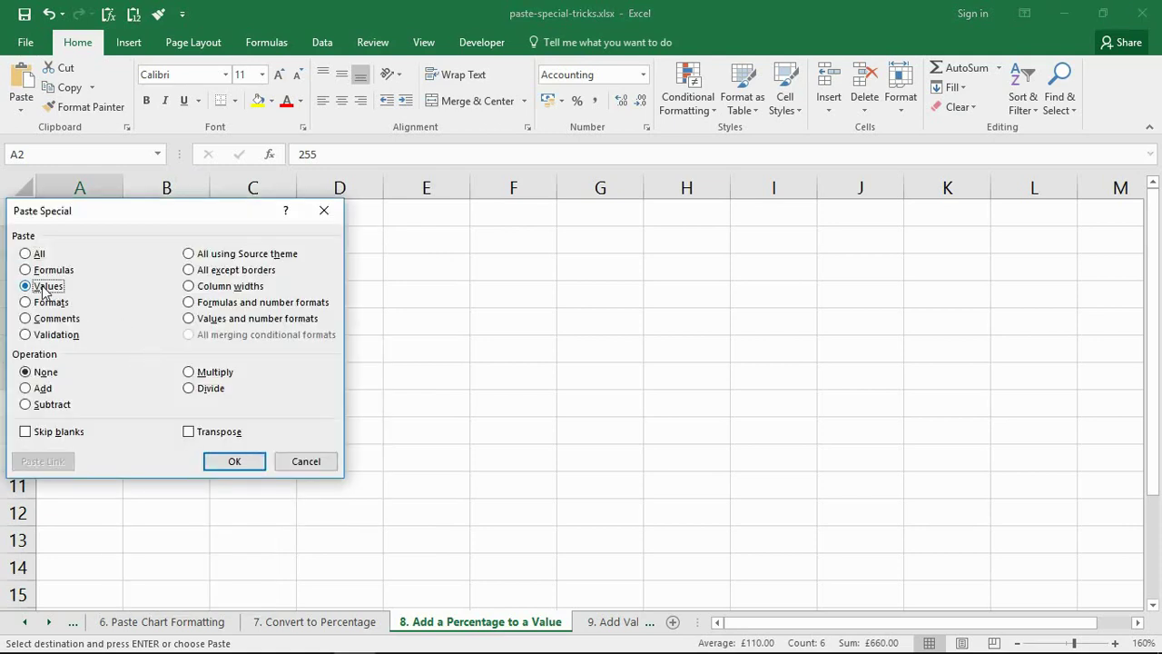
pyautogui.click(191, 374)
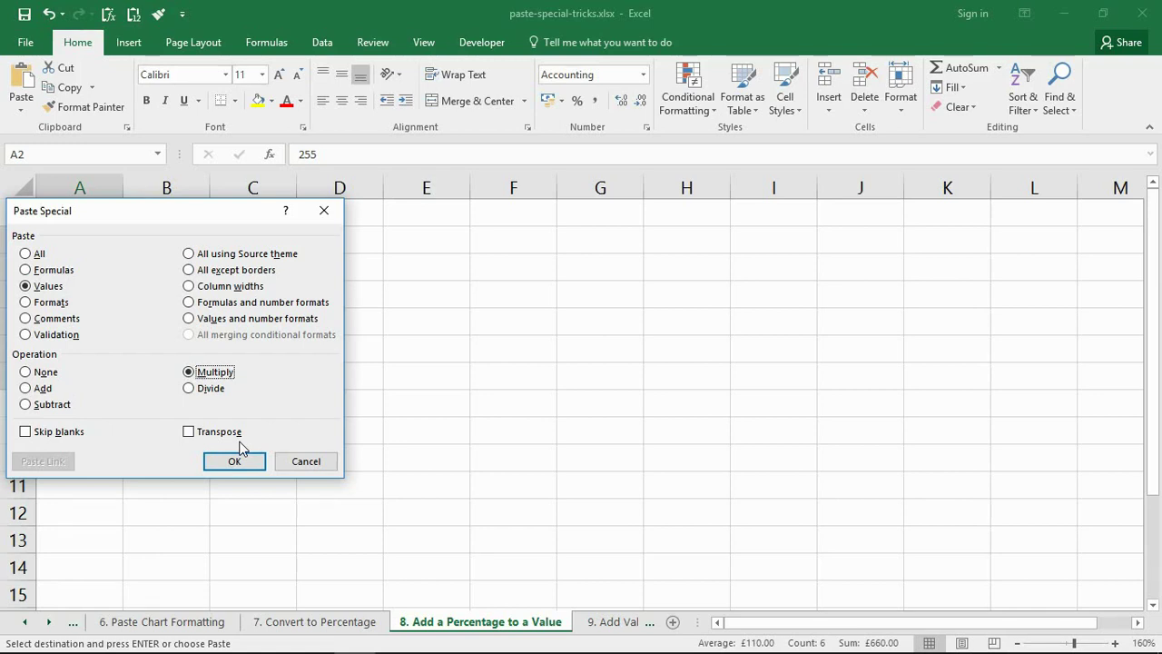
pyautogui.click(258, 465)
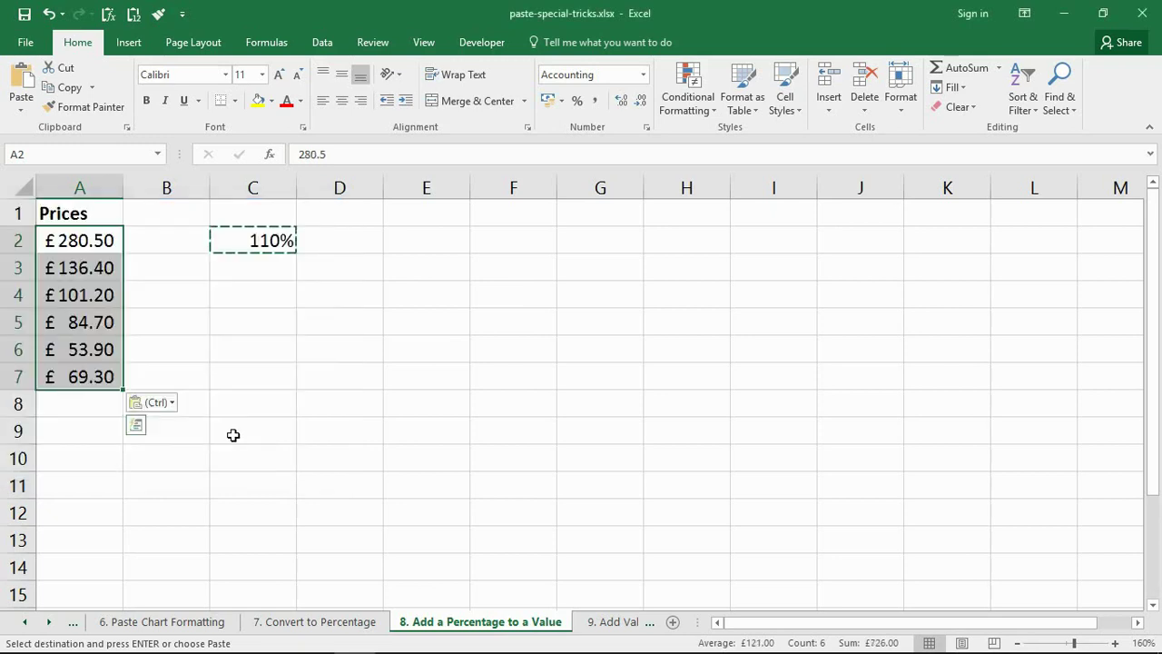
pyautogui.moveTo(90, 241); pyautogui.dragTo(91, 376)
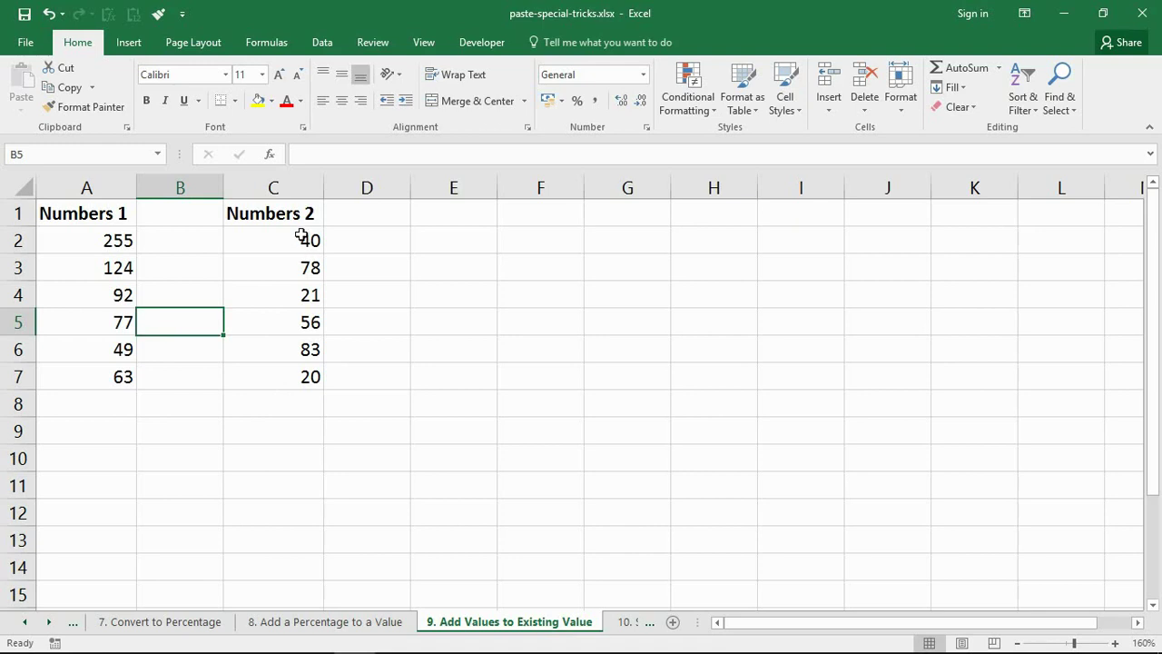
# - Copy the Numbers 2 values in C2:C7
pyautogui.moveTo(301, 236); pyautogui.dragTo(301, 378)
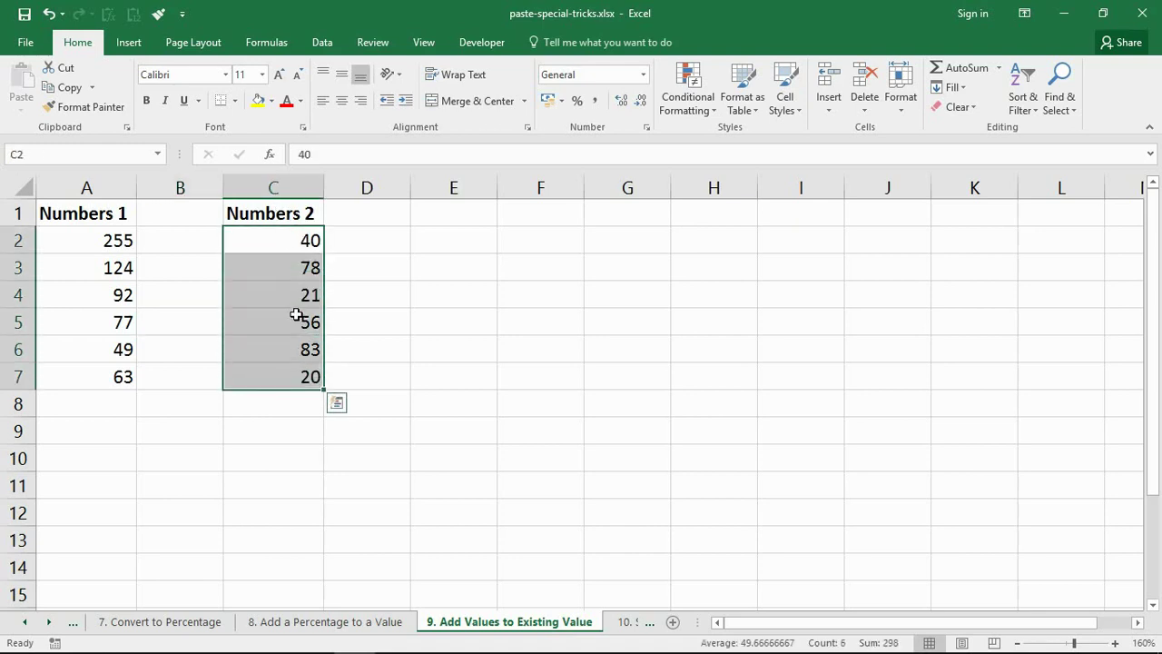
pyautogui.rightClick(298, 316)
pyautogui.click(311, 319)
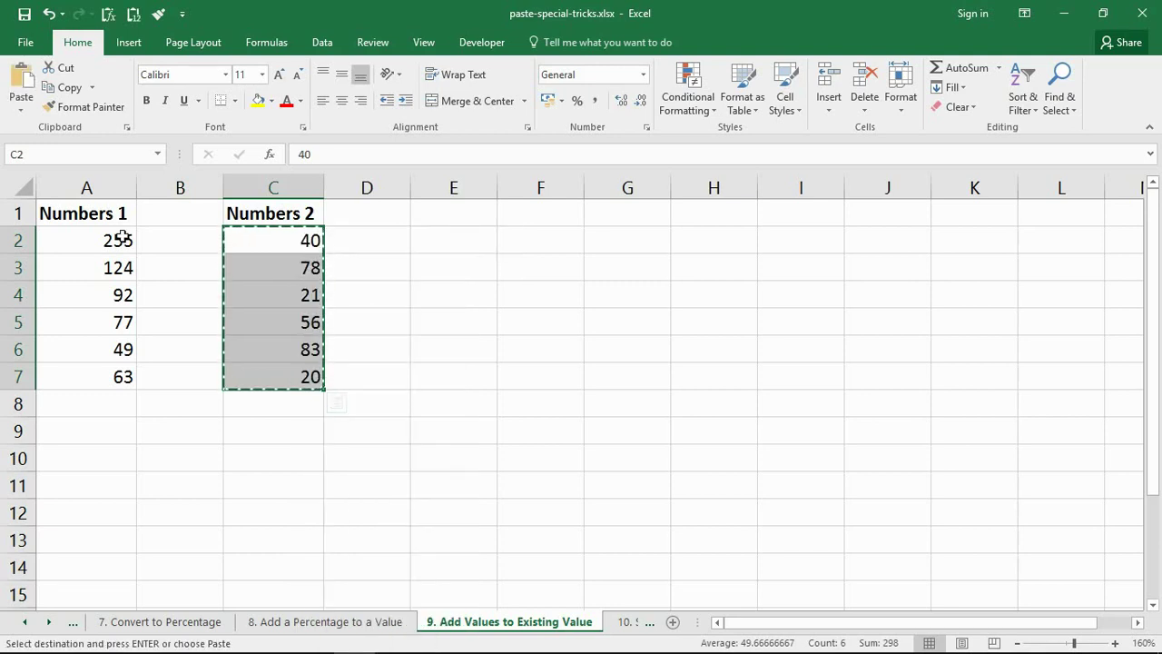
# - Paste them onto A2:A7 as Values with the Add operation, turning 255 into 295
pyautogui.moveTo(116, 238); pyautogui.dragTo(119, 372)
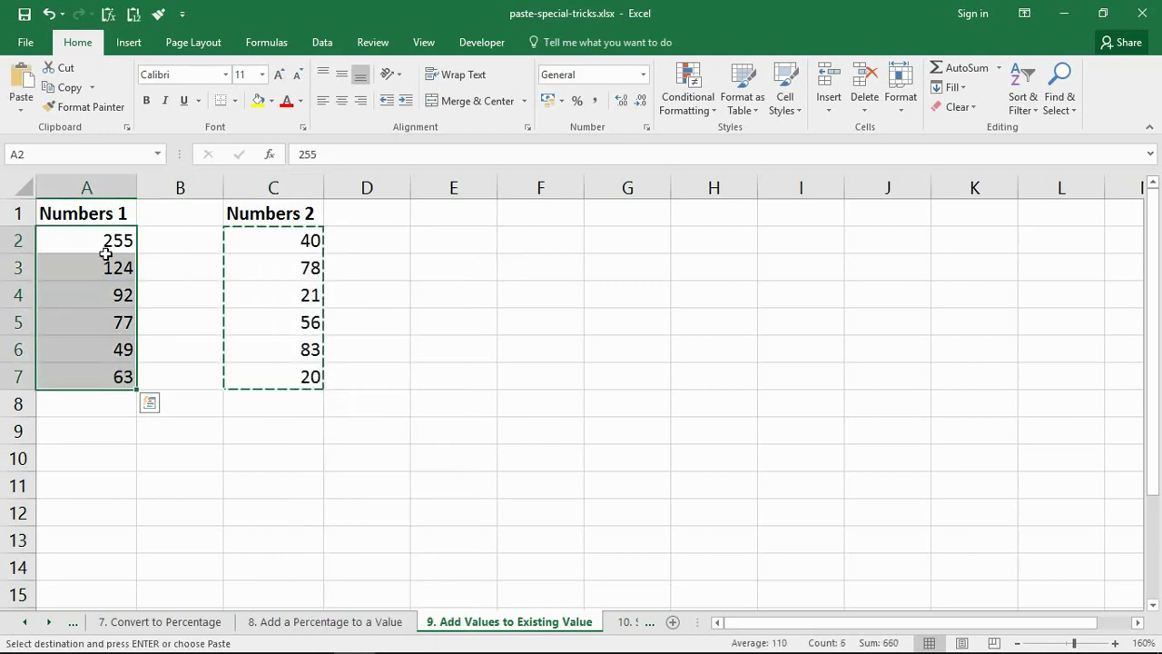
pyautogui.rightClick(109, 331)
pyautogui.click(141, 385)
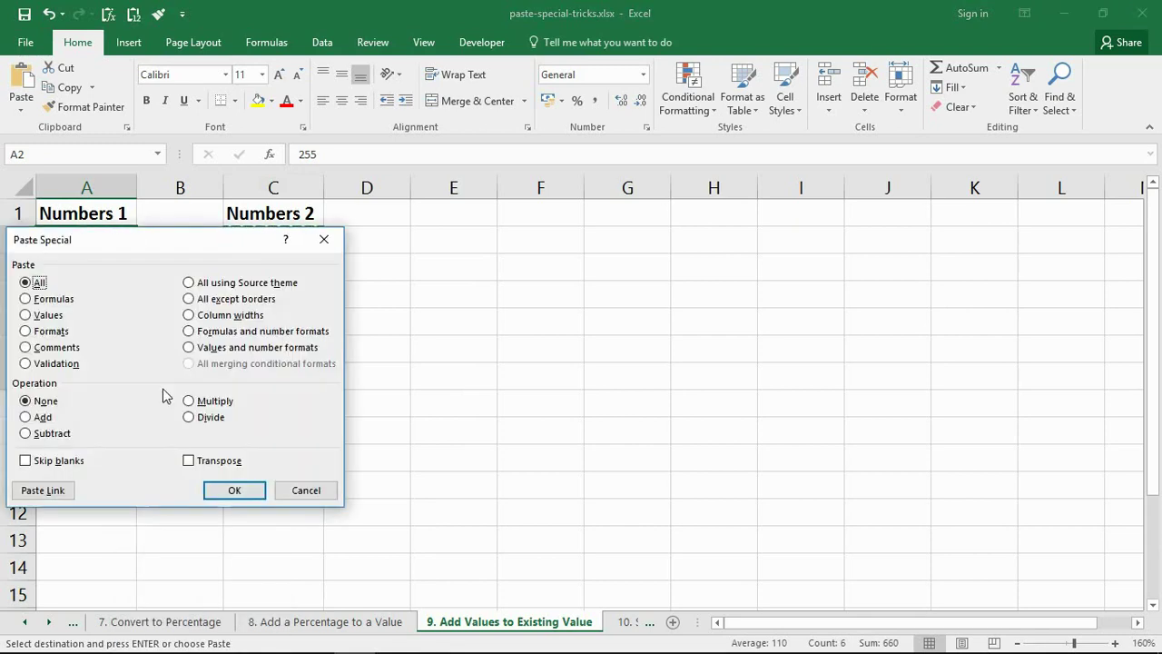
pyautogui.click(56, 315)
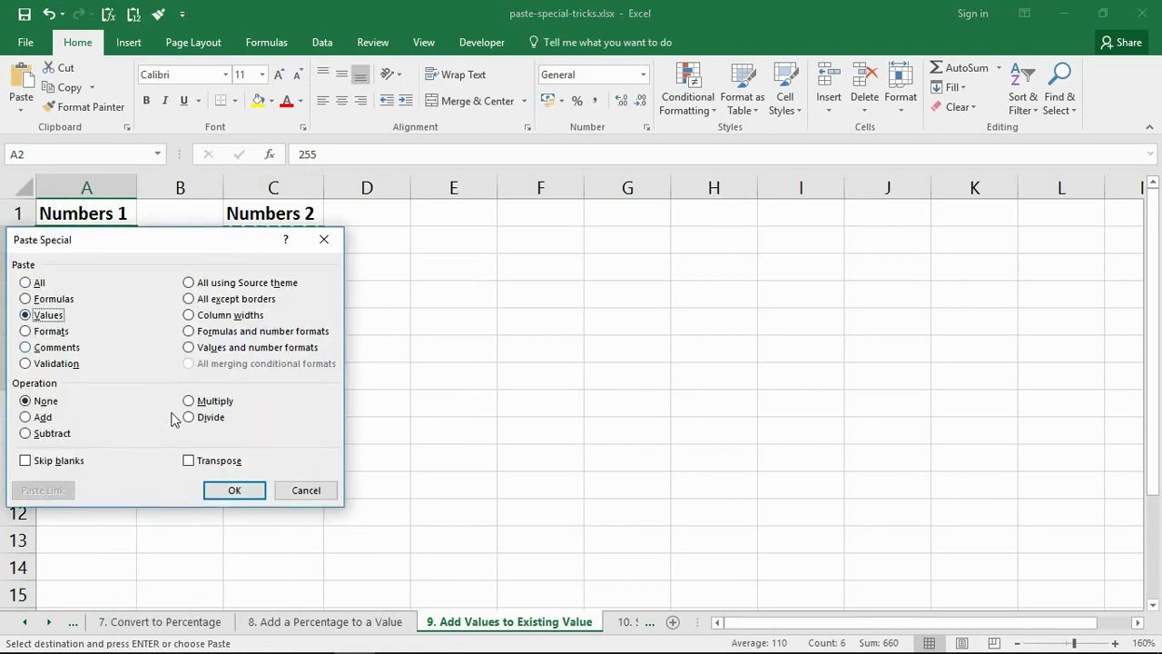
pyautogui.click(33, 420)
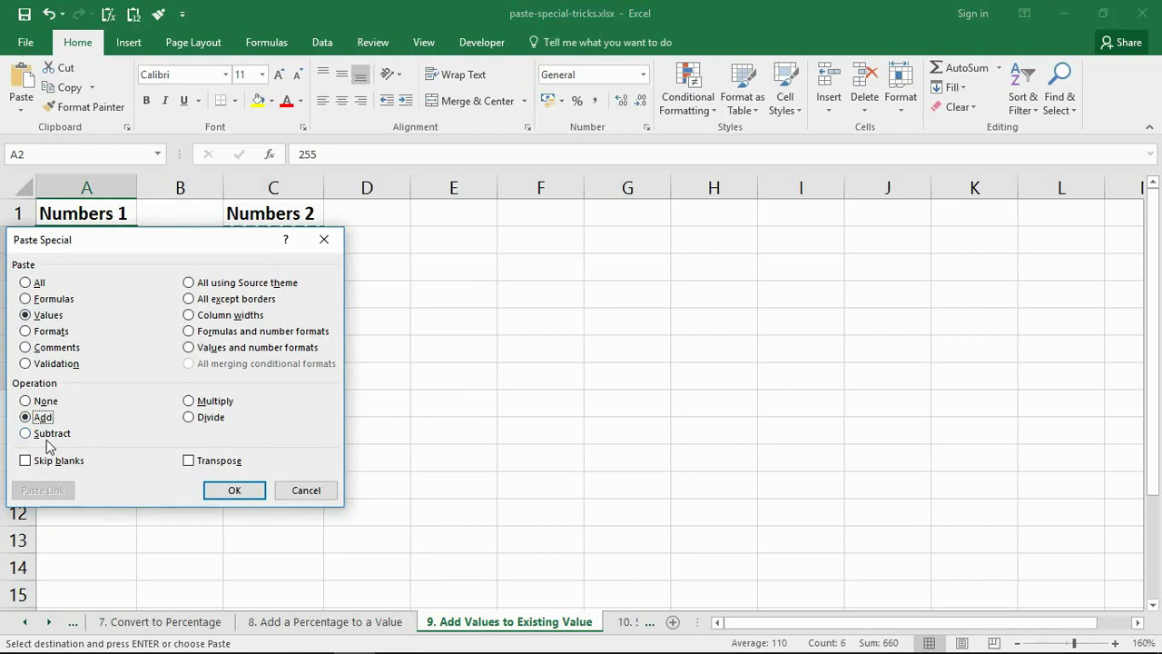
pyautogui.click(257, 490)
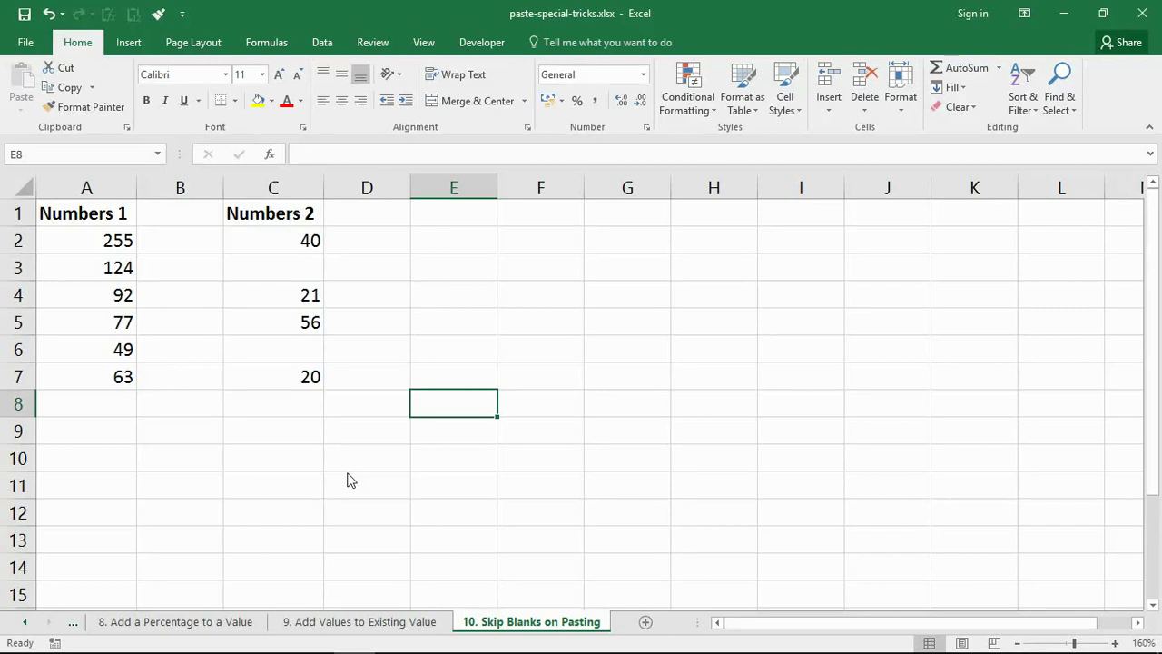
# - Inspect the Numbers 2 column, pointing out blank cell C3 beside 124 in row 3
pyautogui.moveTo(277, 238); pyautogui.dragTo(299, 382)
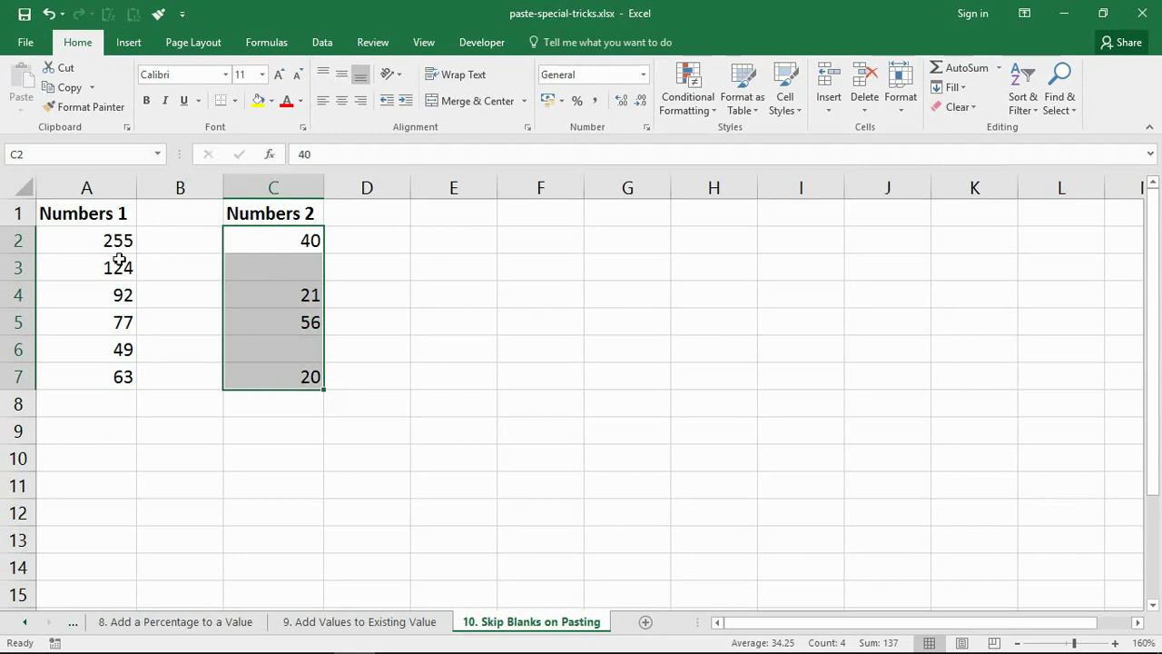
pyautogui.click(367, 318)
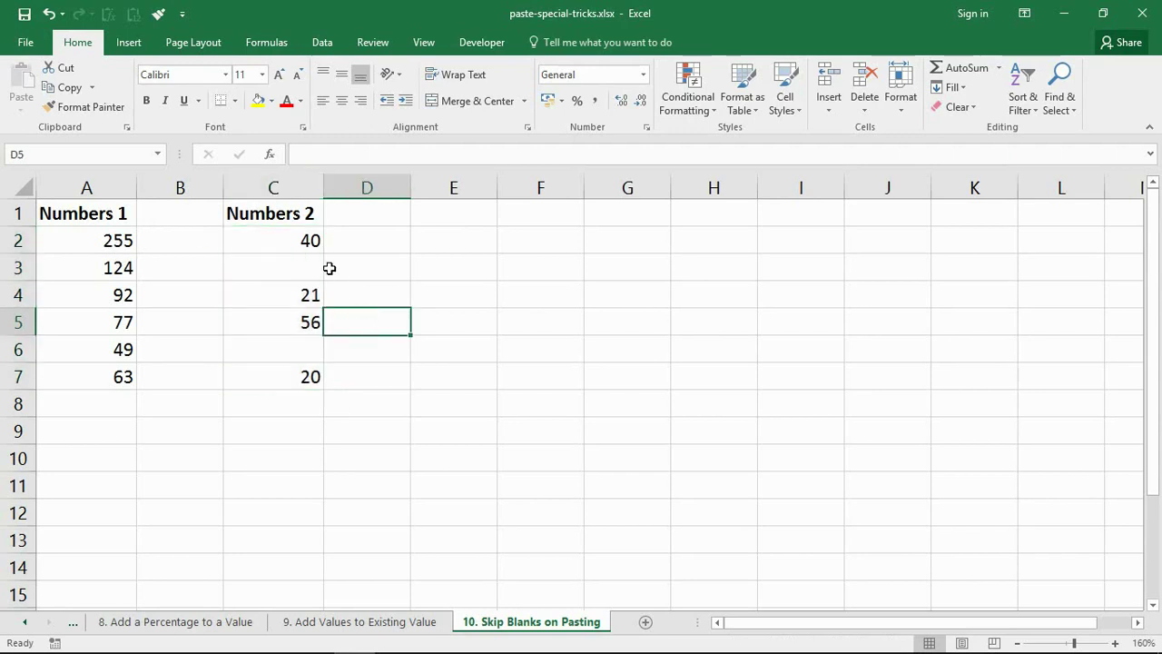
pyautogui.click(312, 264)
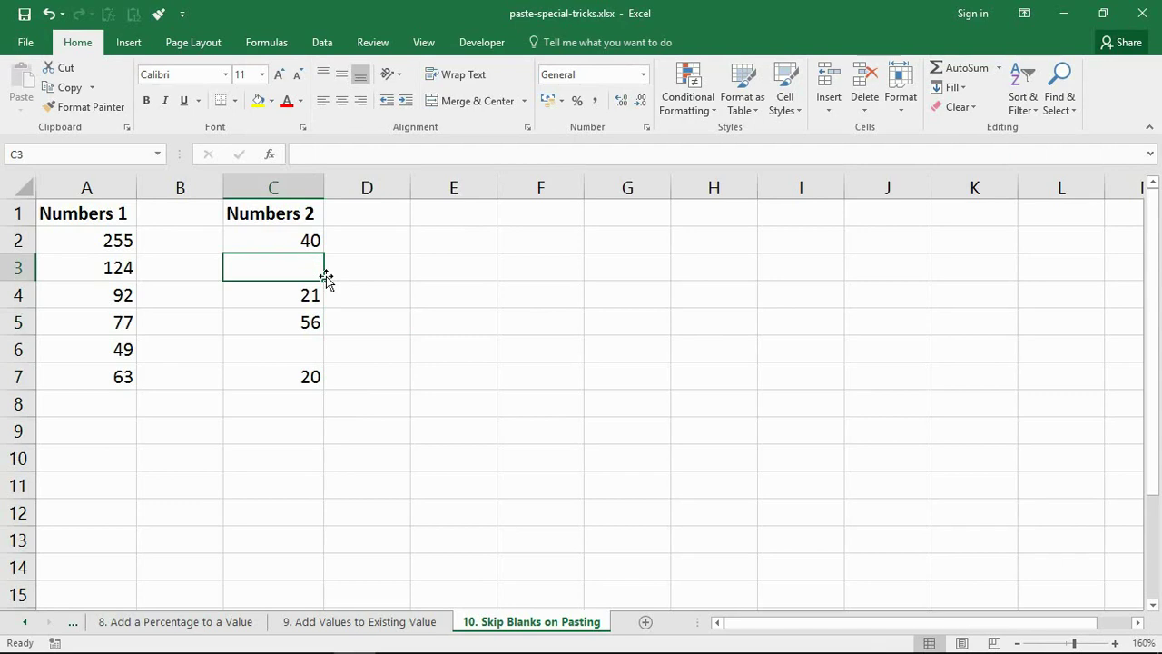
pyautogui.click(17, 267)
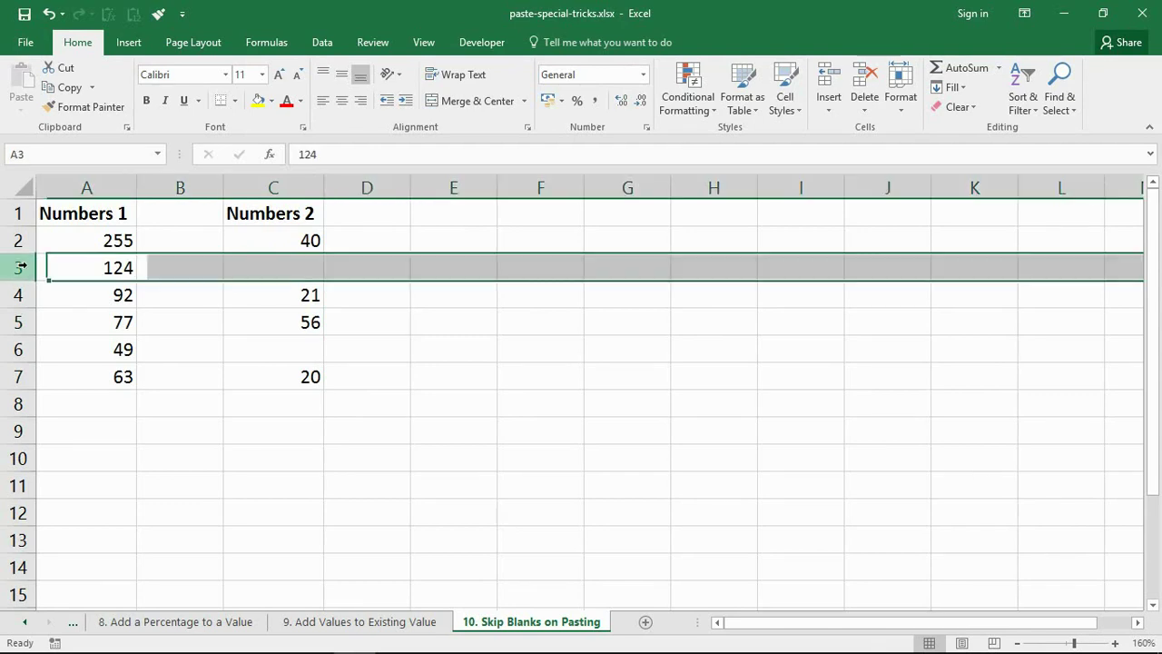
pyautogui.click(462, 341)
# - Copy C2:C7 including its blanks and select A2:A7 as the paste target
pyautogui.moveTo(278, 246); pyautogui.dragTo(282, 360)
pyautogui.rightClick(282, 346)
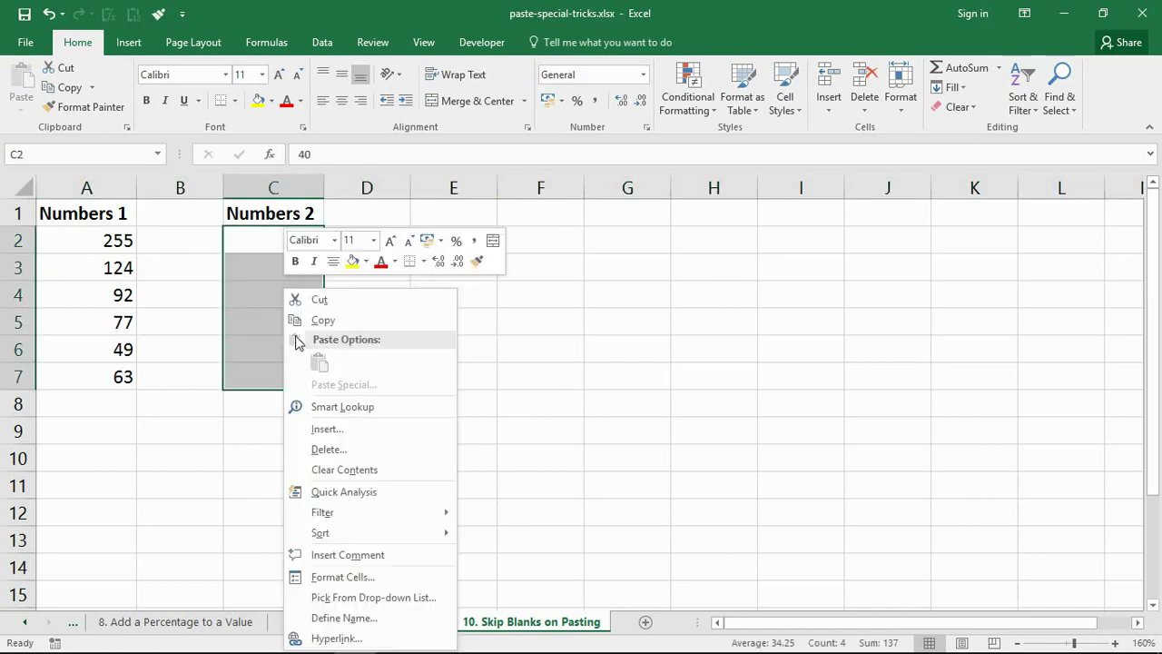
pyautogui.click(320, 320)
pyautogui.moveTo(94, 234); pyautogui.dragTo(114, 371)
# - Paste Special over A2:A7 with Skip blanks ticked
pyautogui.rightClick(113, 323)
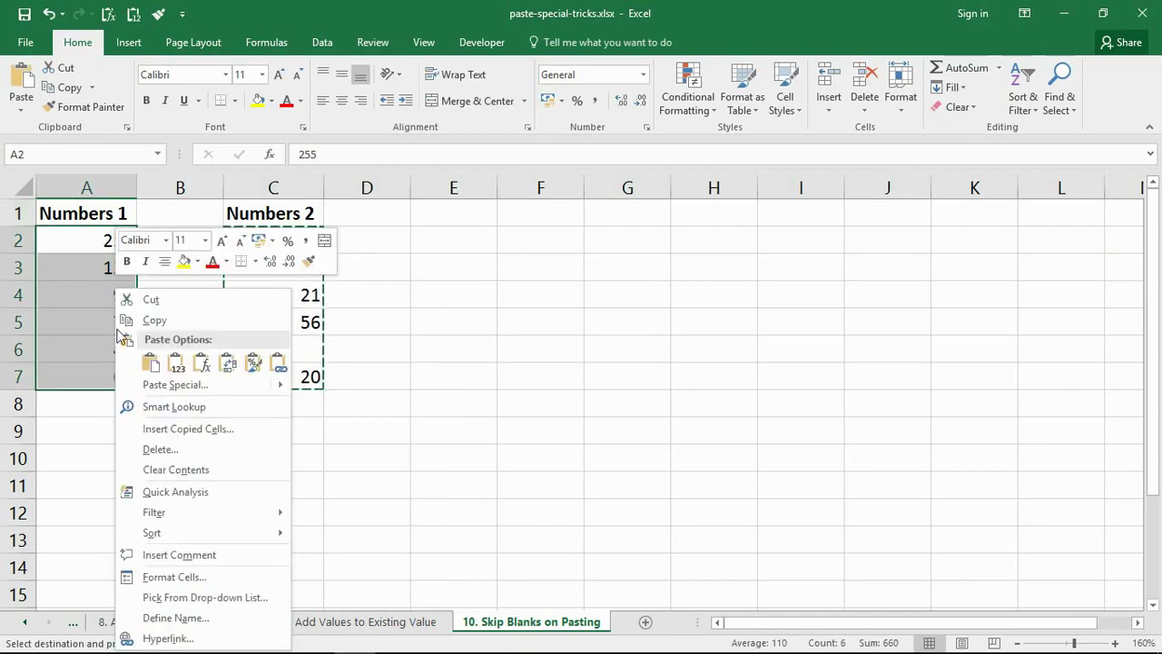
pyautogui.click(155, 387)
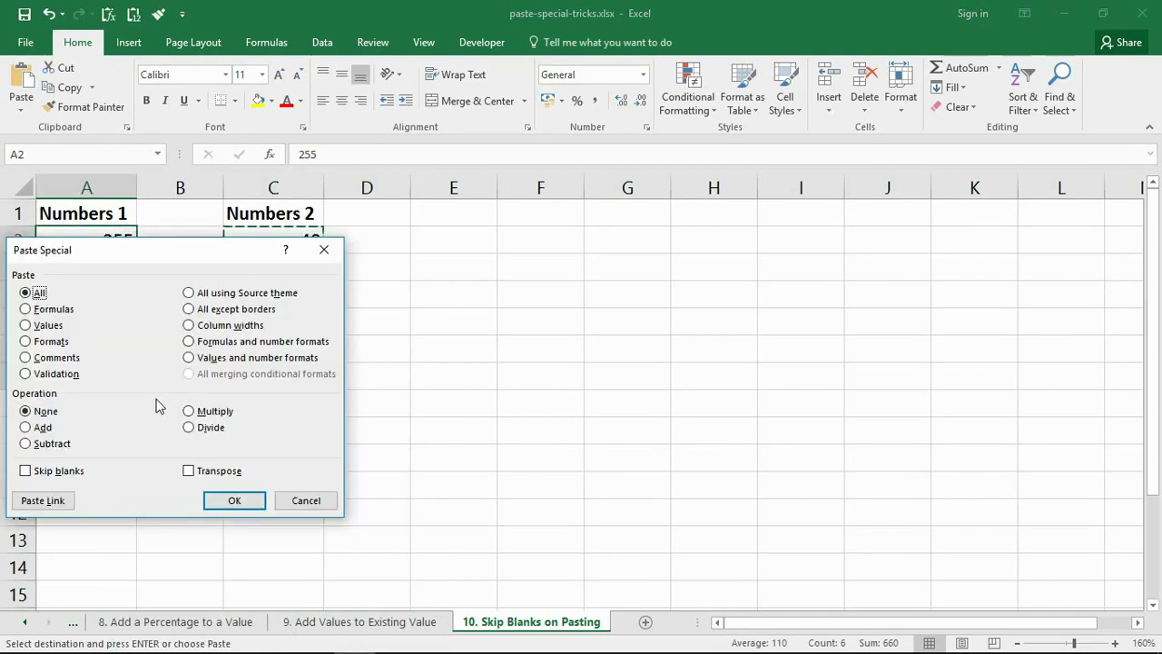
pyautogui.click(45, 471)
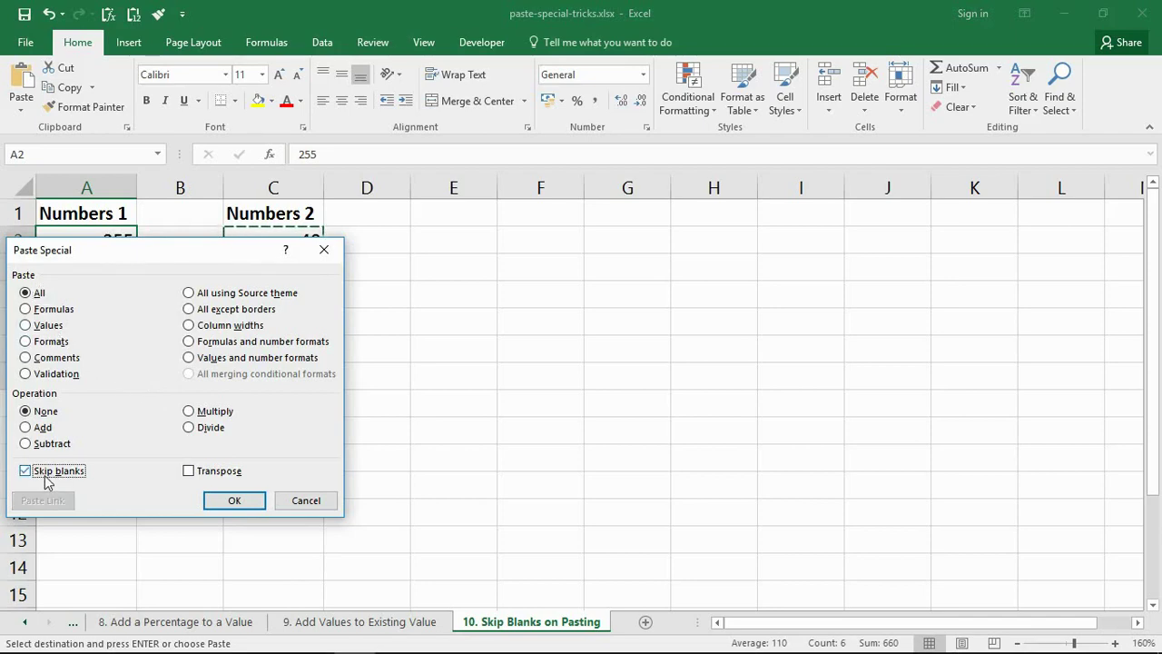
pyautogui.moveTo(130, 254); pyautogui.dragTo(545, 227)
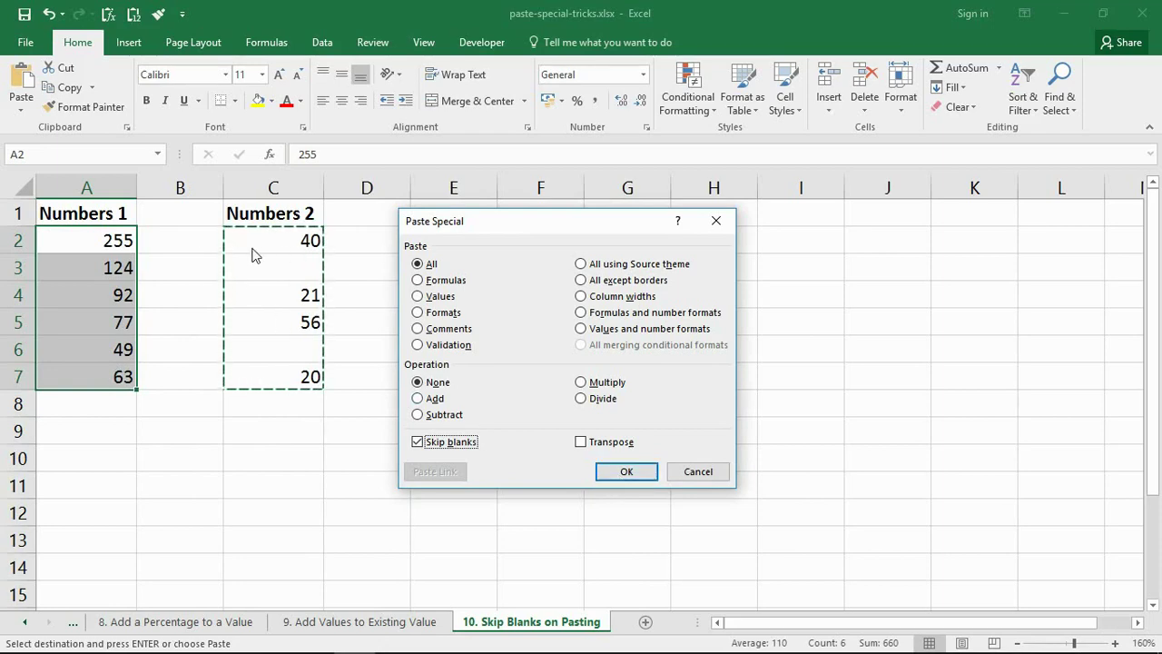
pyautogui.click(638, 471)
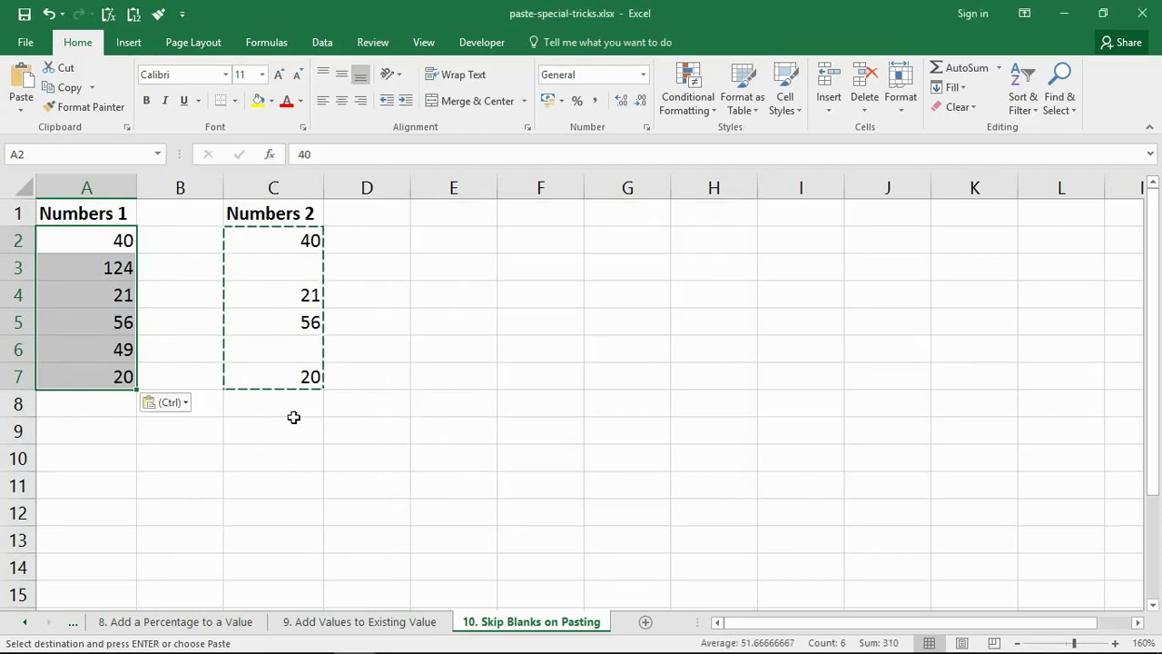
# - Compare rows 2 and 3 to confirm 124 was kept, then cancel the copy and deselect
pyautogui.moveTo(122, 247); pyautogui.dragTo(275, 248)
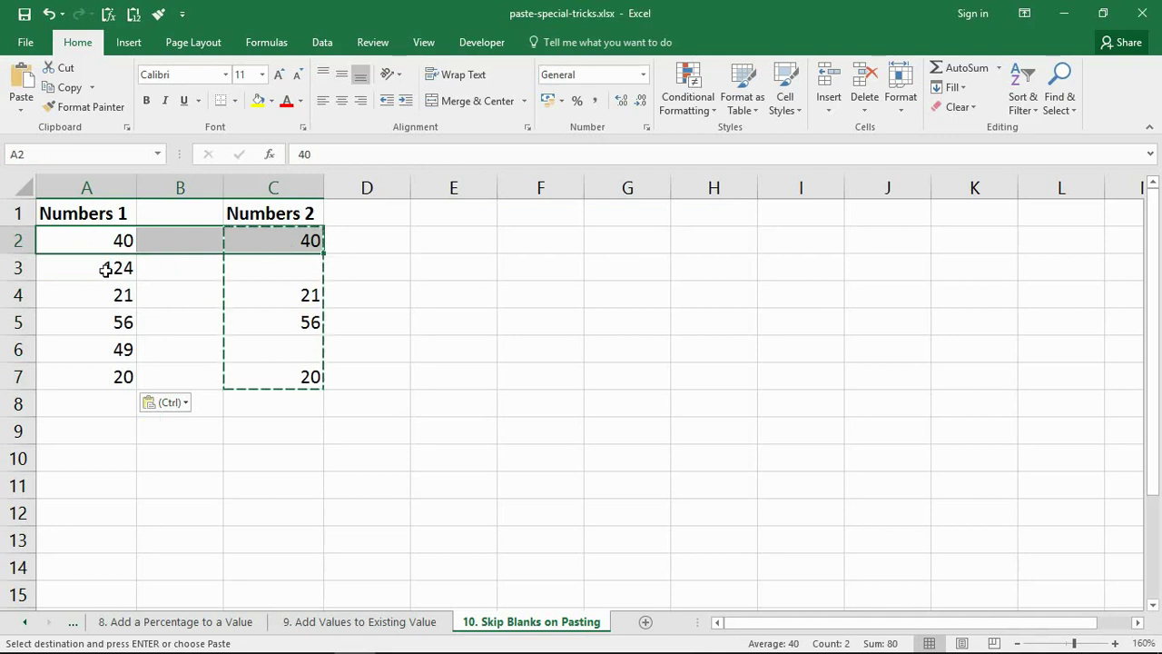
pyautogui.moveTo(106, 269); pyautogui.dragTo(264, 267)
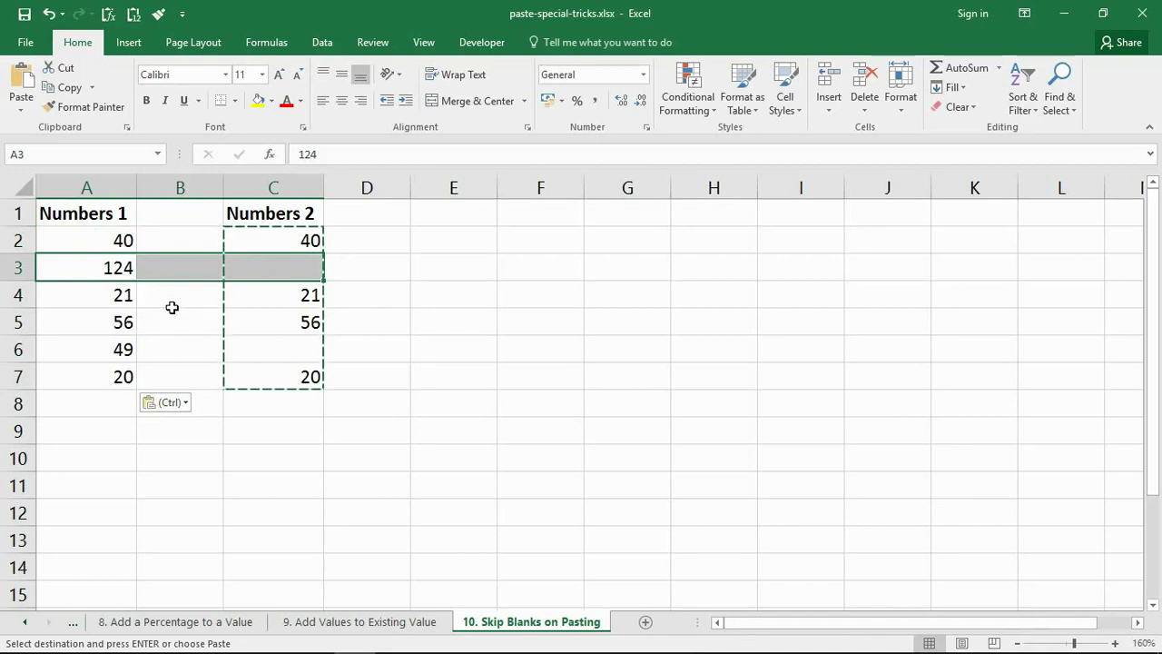
pyautogui.press('Escape')
pyautogui.click(367, 403)
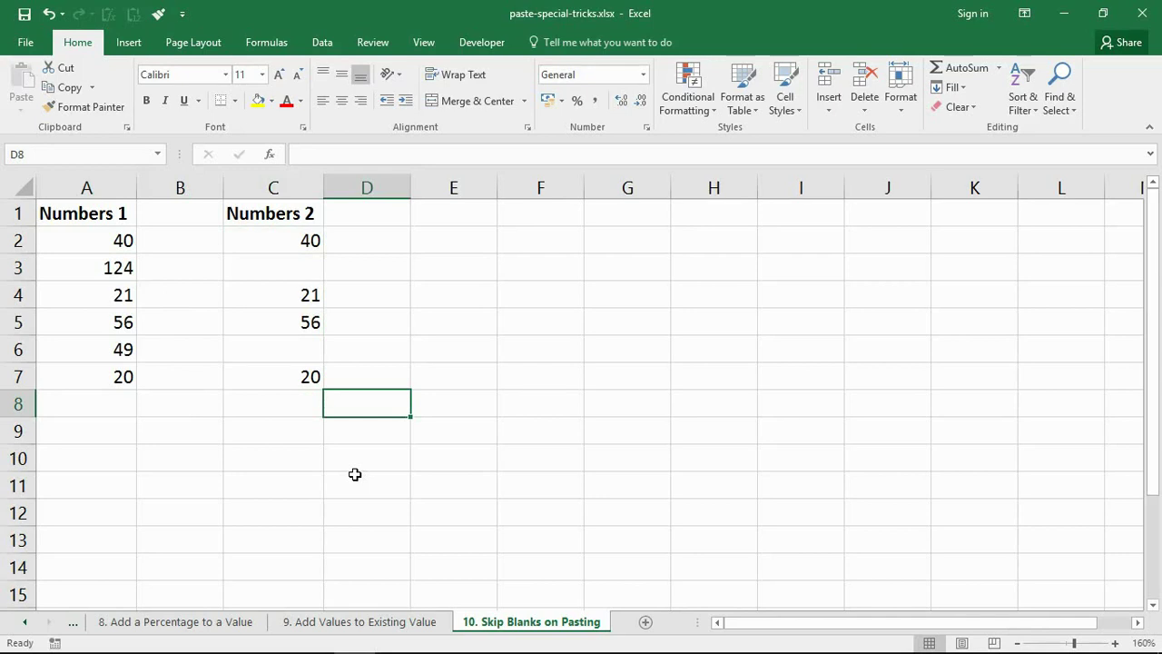